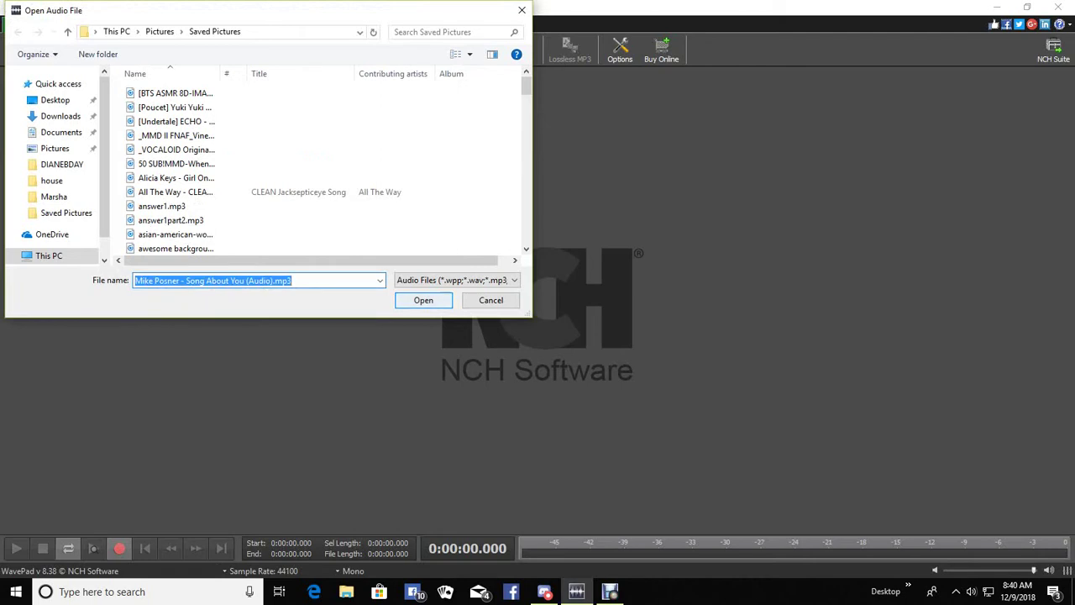
Step: Open "Mike Posner - Song About You (Audio).mp3", listen to its opening seconds, and return the playhead to the start
left_click(423, 300)
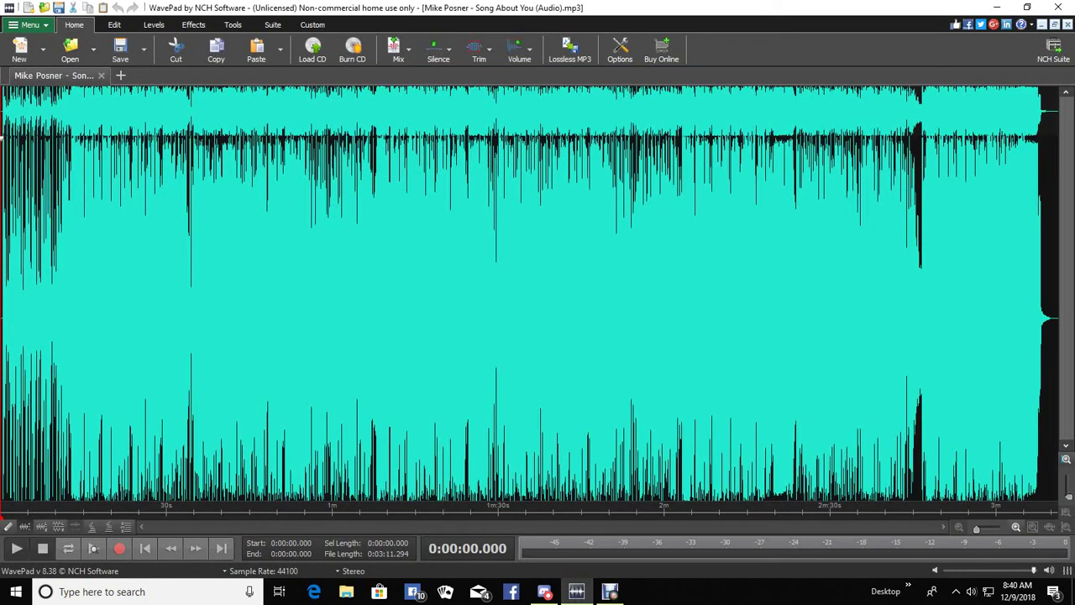
key("space")
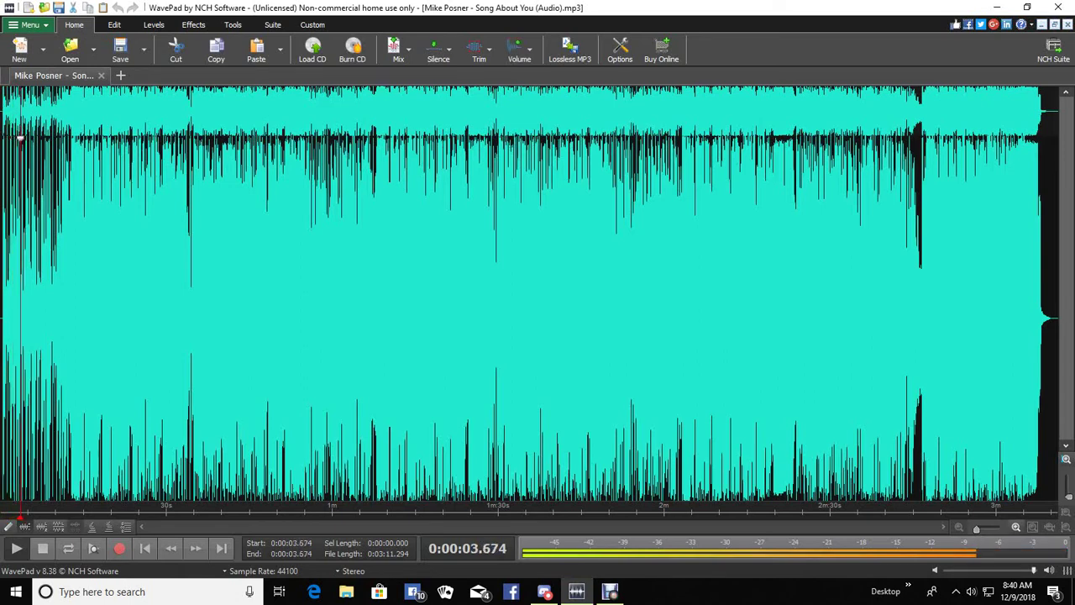
key("space")
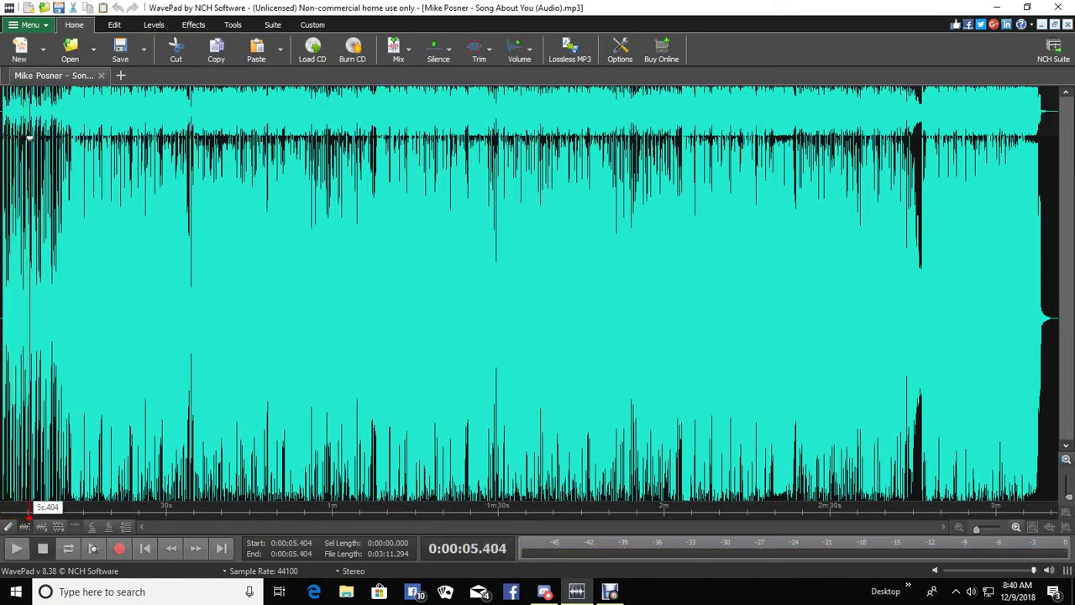
key("Home")
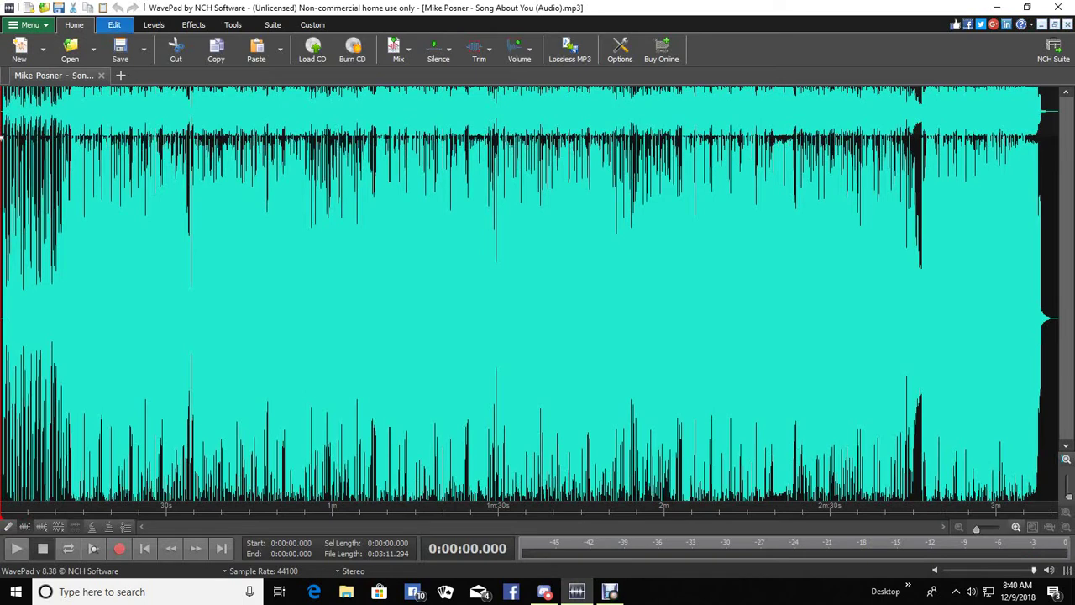
Step: Preview a Phaser effect with 10 ms delay time and 100% gain, and apply it to the whole song
left_click(193, 24)
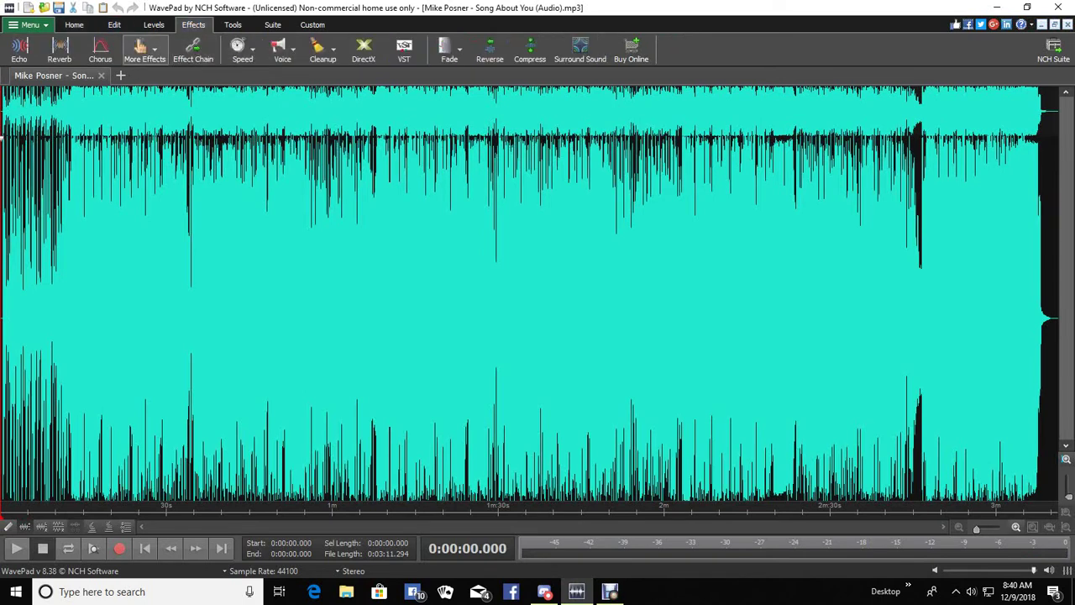
left_click(144, 49)
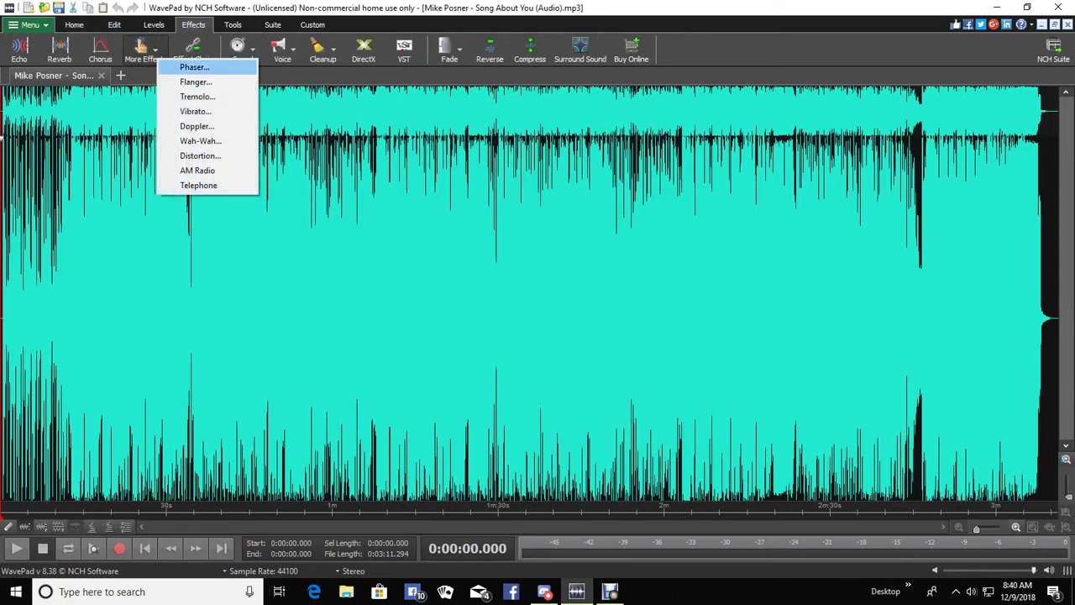
left_click(194, 66)
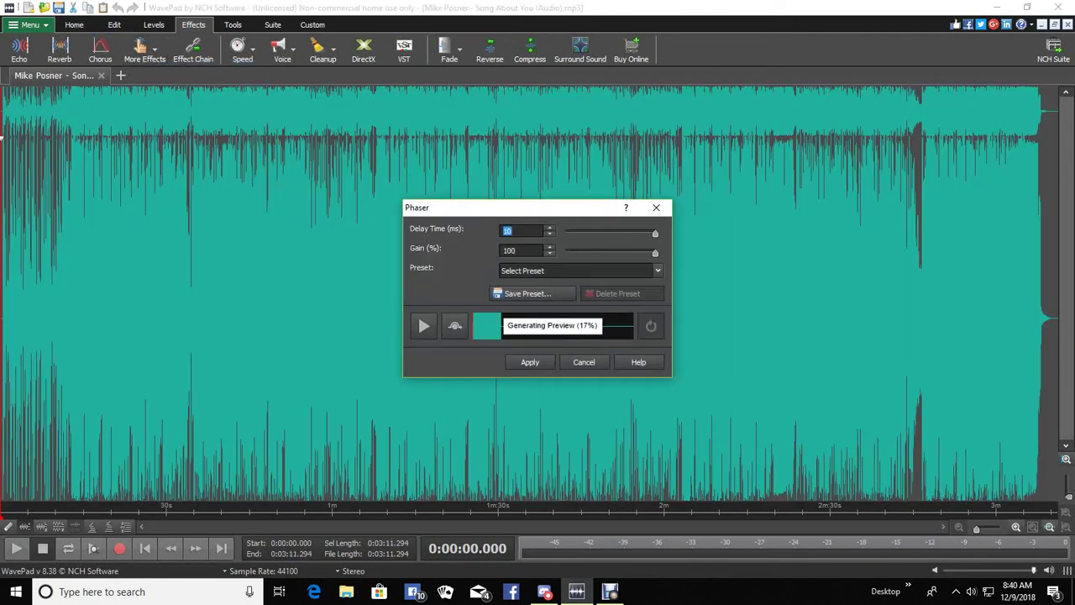
left_click(423, 326)
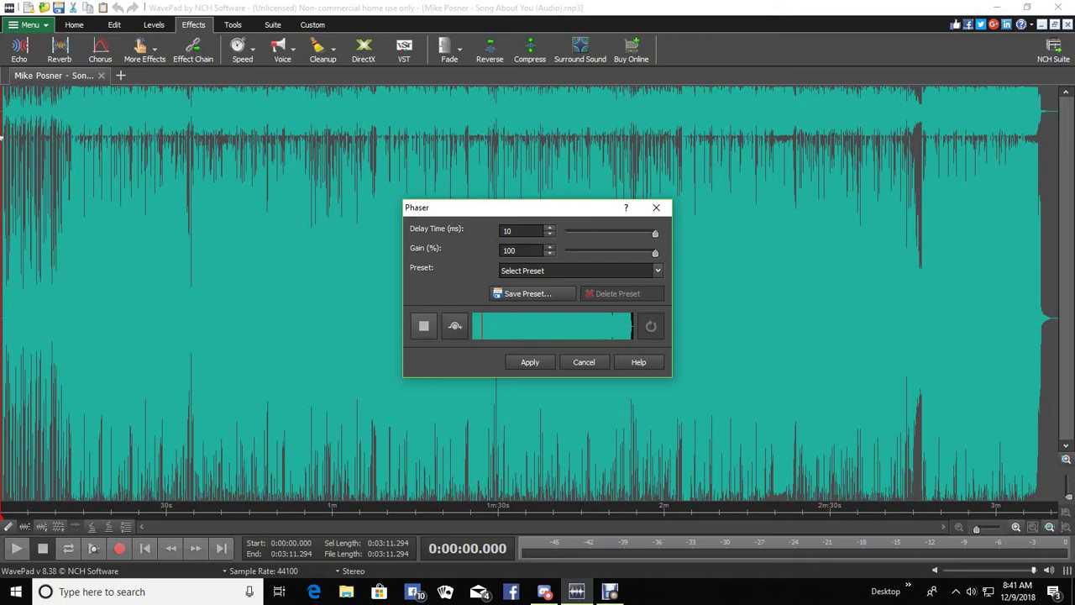
left_click(423, 326)
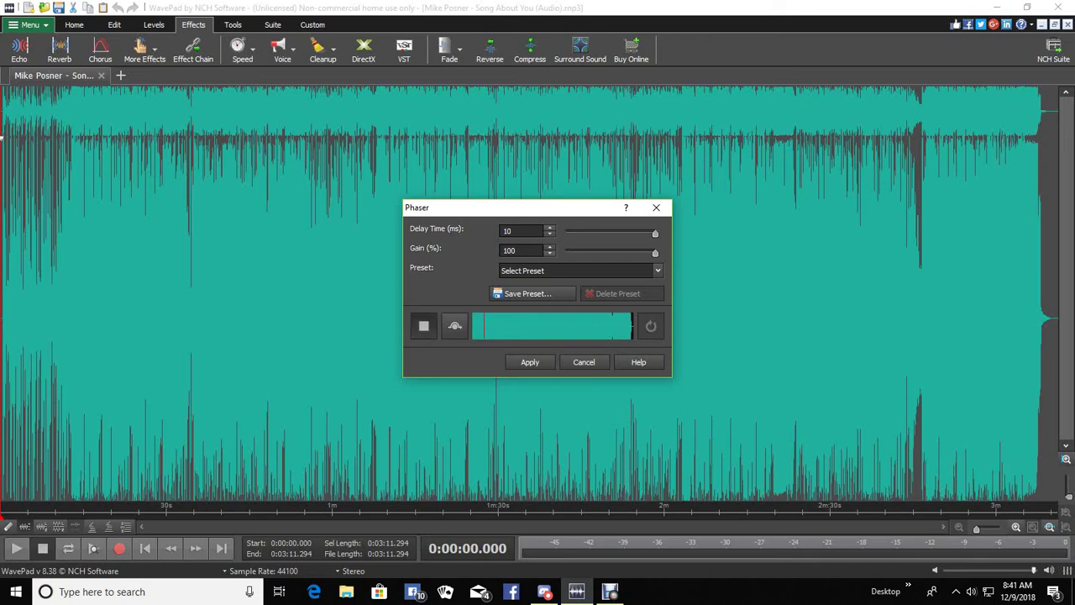
left_click(529, 362)
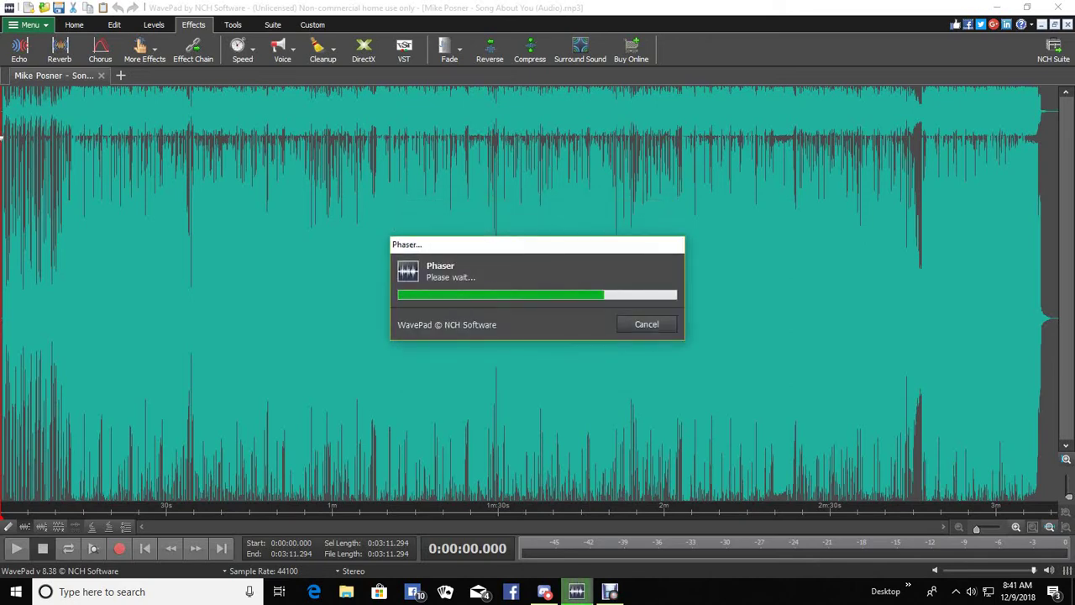
Step: Apply a Pitch Change of -1 semitone to the whole song
left_click(282, 50)
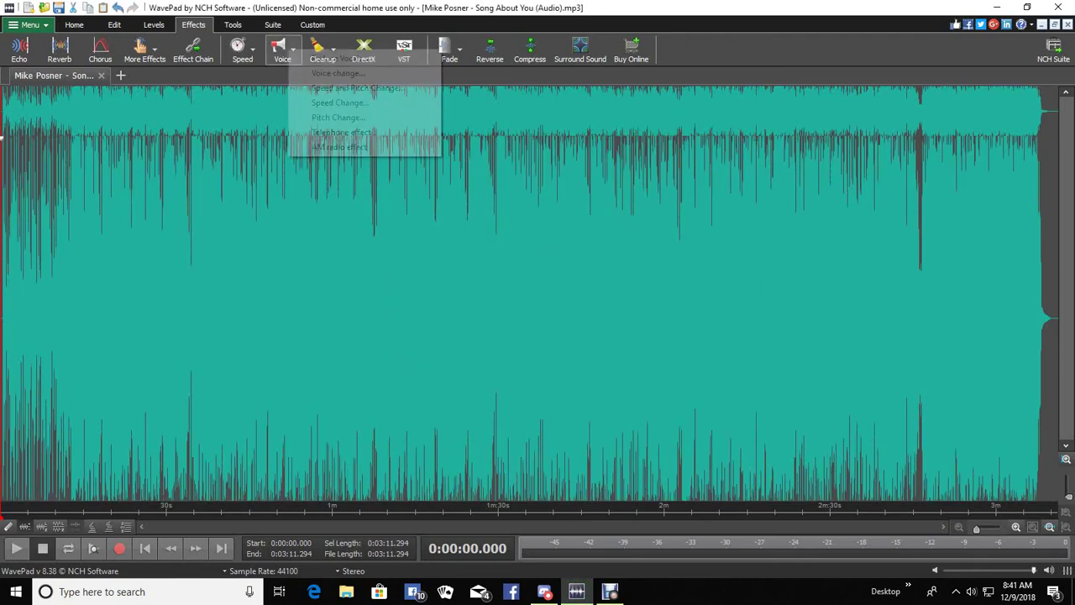
left_click(338, 118)
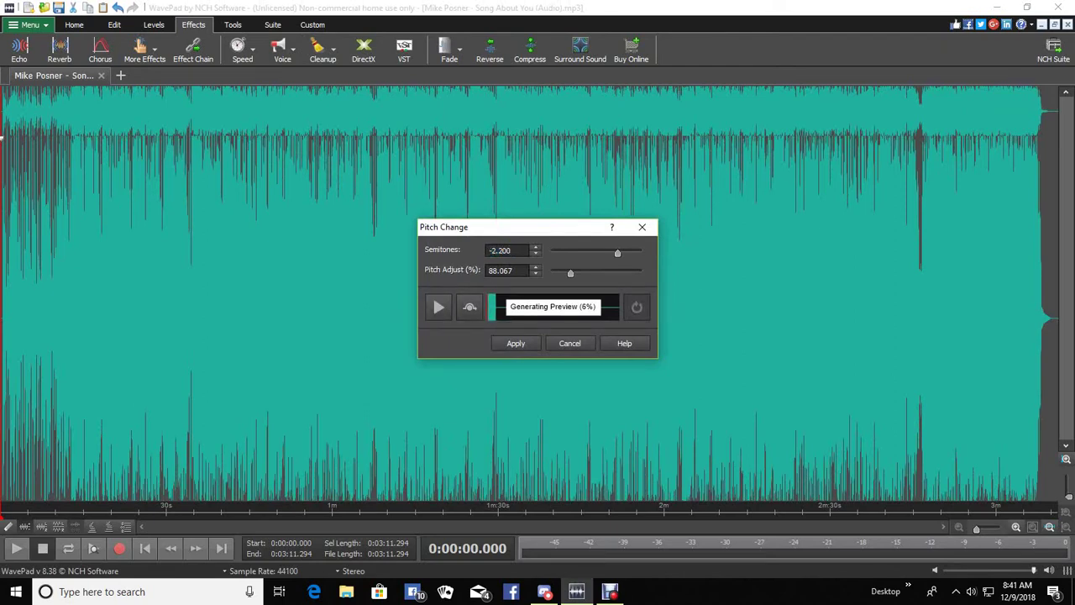
key("BackSpace")
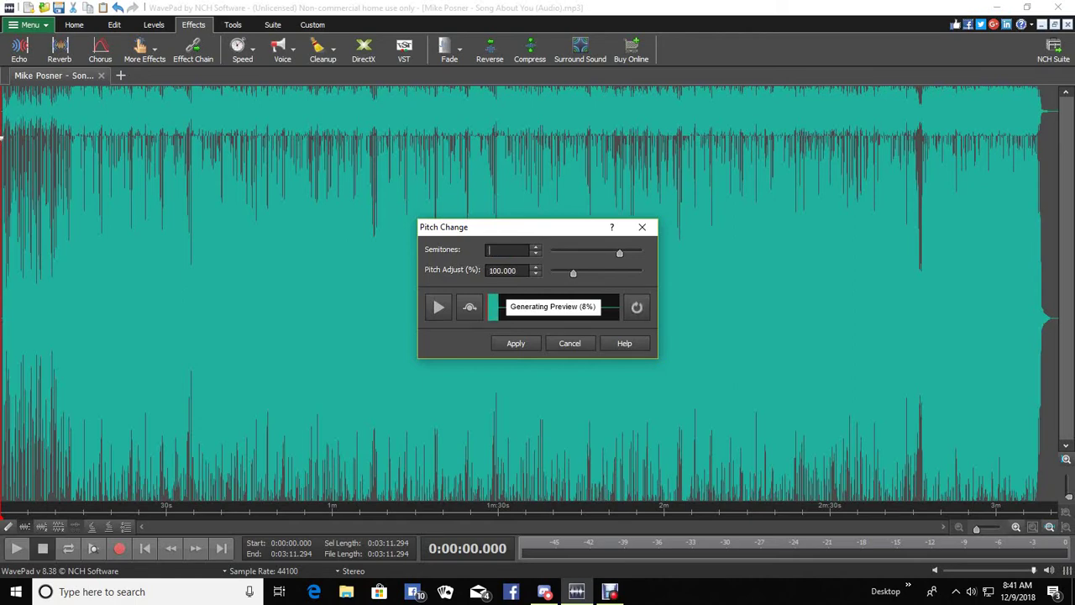
type("-1")
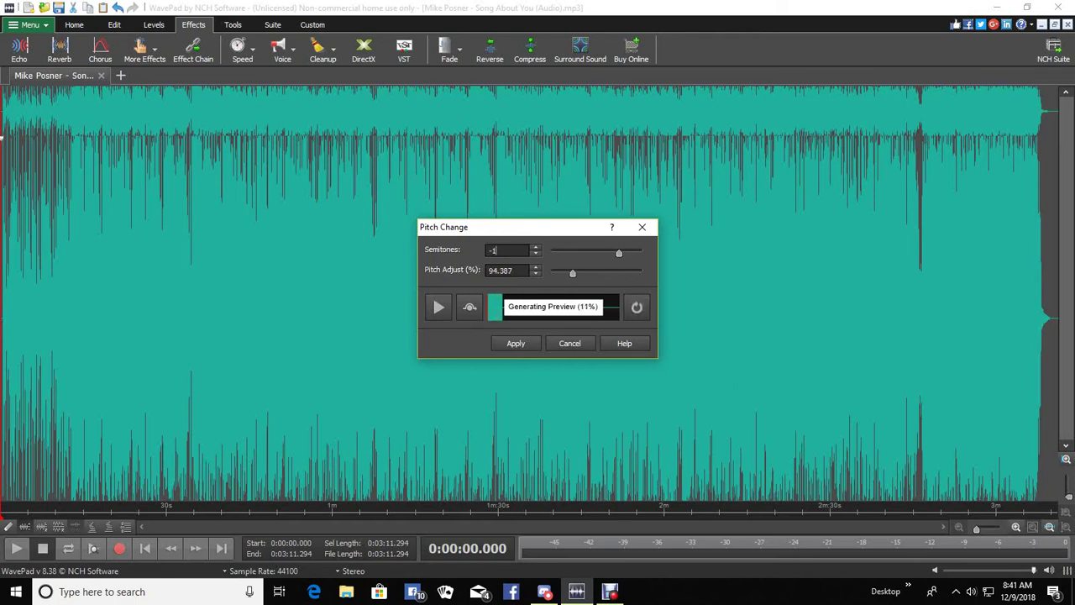
key("Tab")
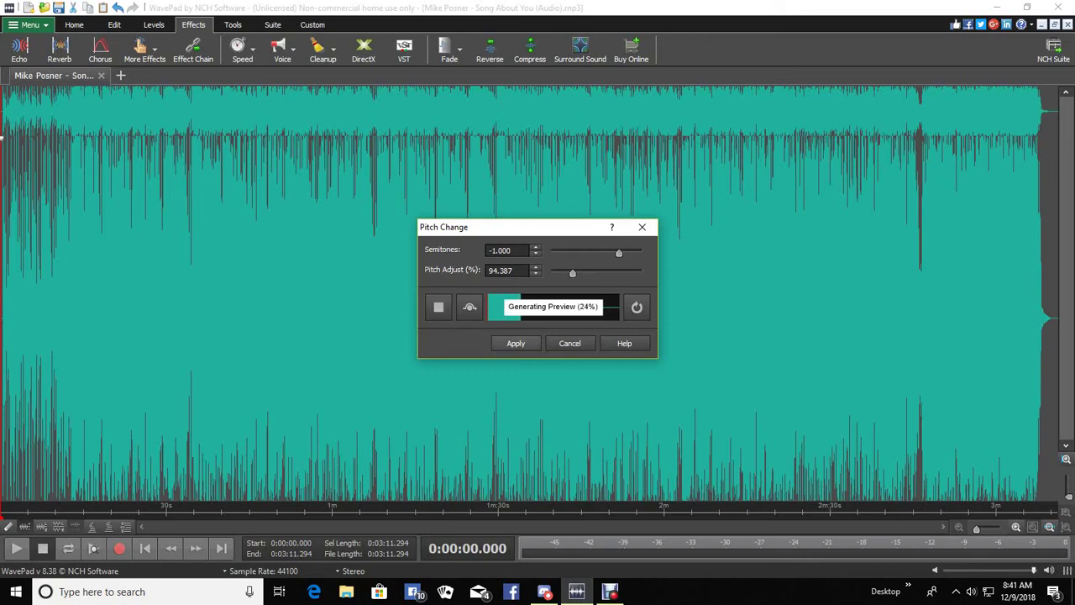
left_click(516, 342)
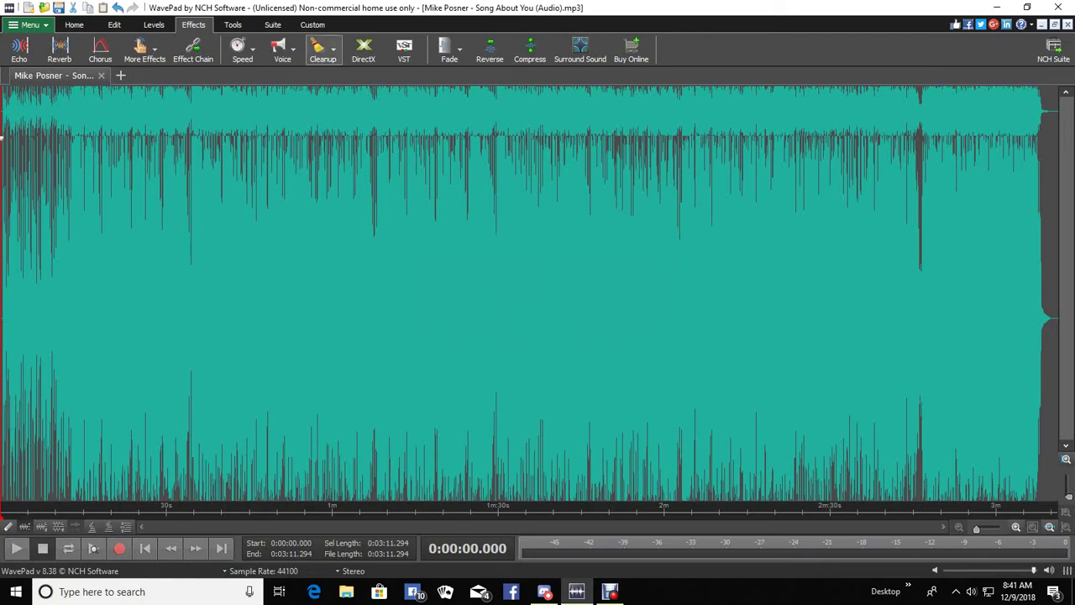
left_click(141, 47)
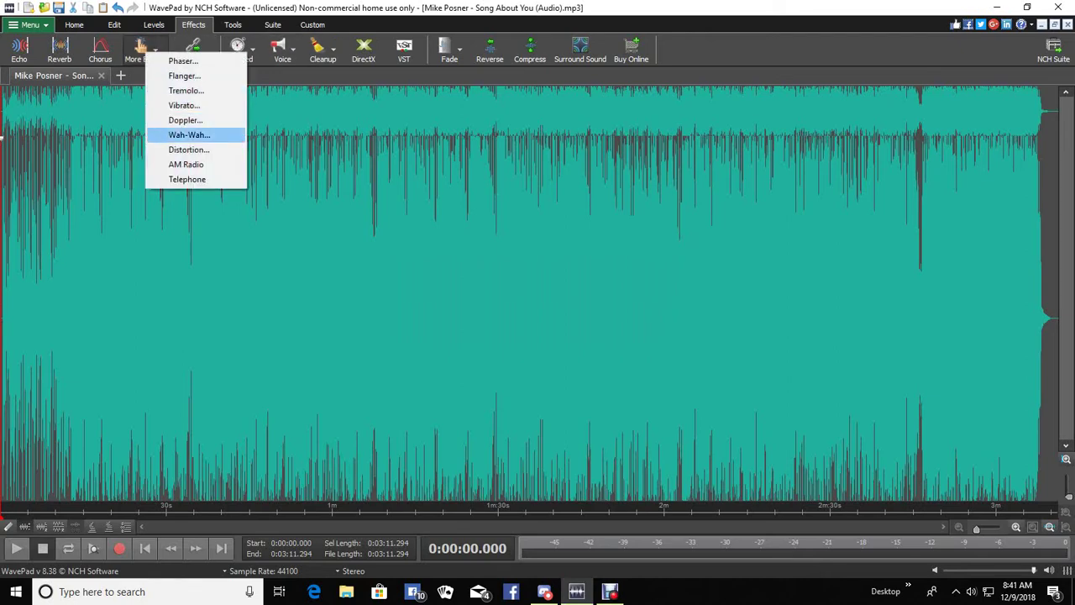
key("Return")
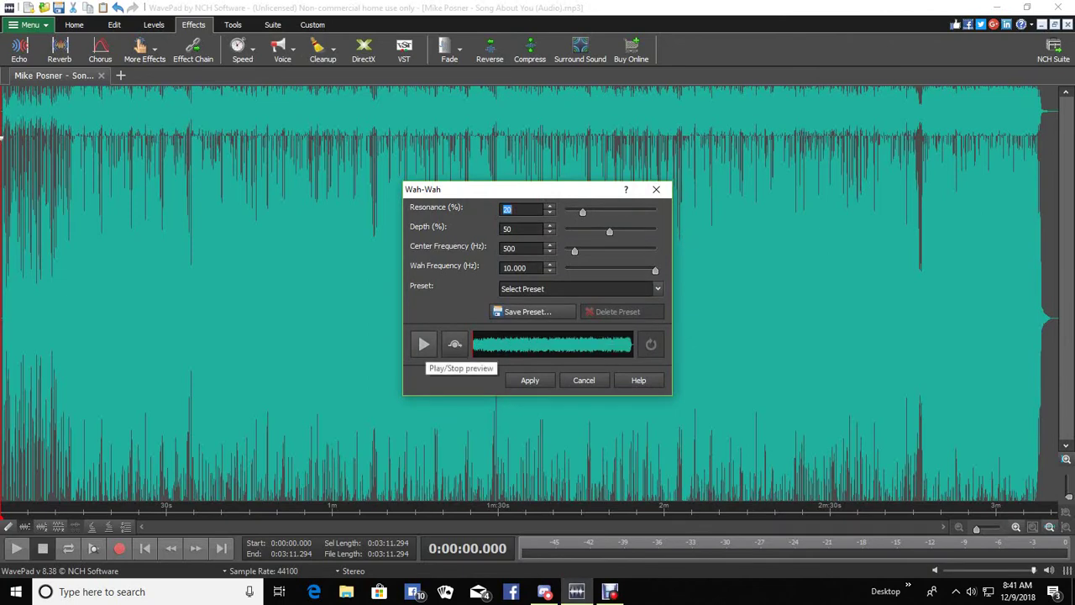
left_click(424, 345)
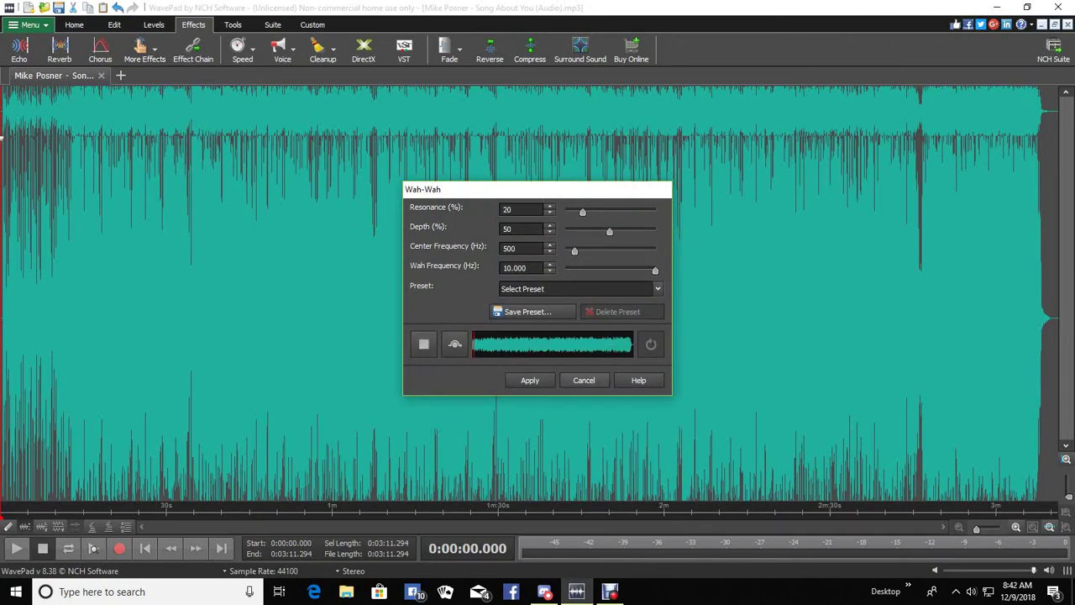
left_click(656, 189)
Step: Apply a Flanger effect with 5 ms delay time, 0.5 Hz modulation, 40% depth and 40% gain to the song
left_click(143, 50)
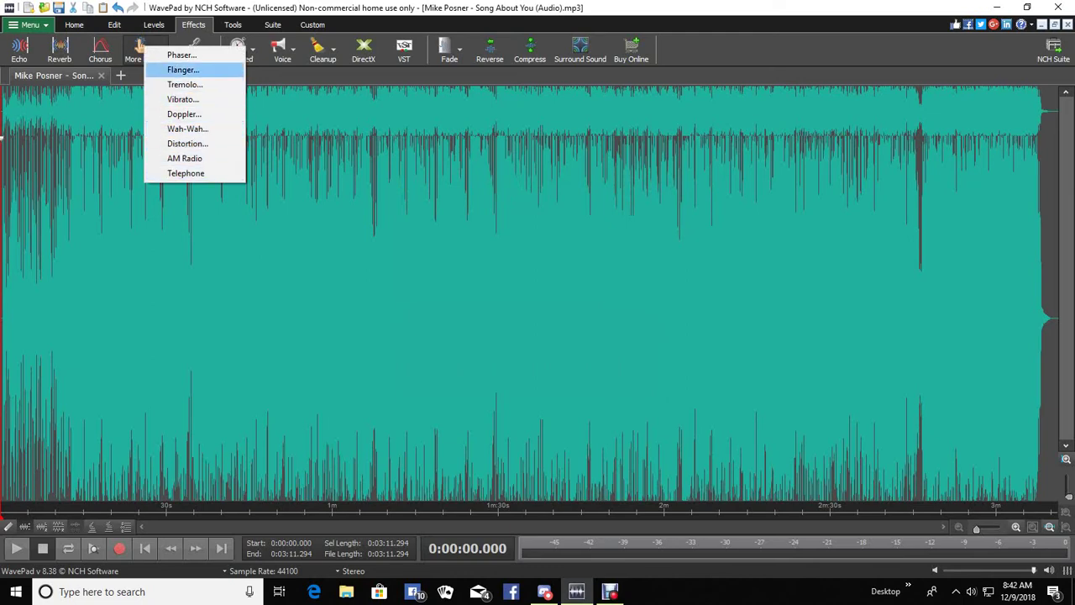
left_click(183, 70)
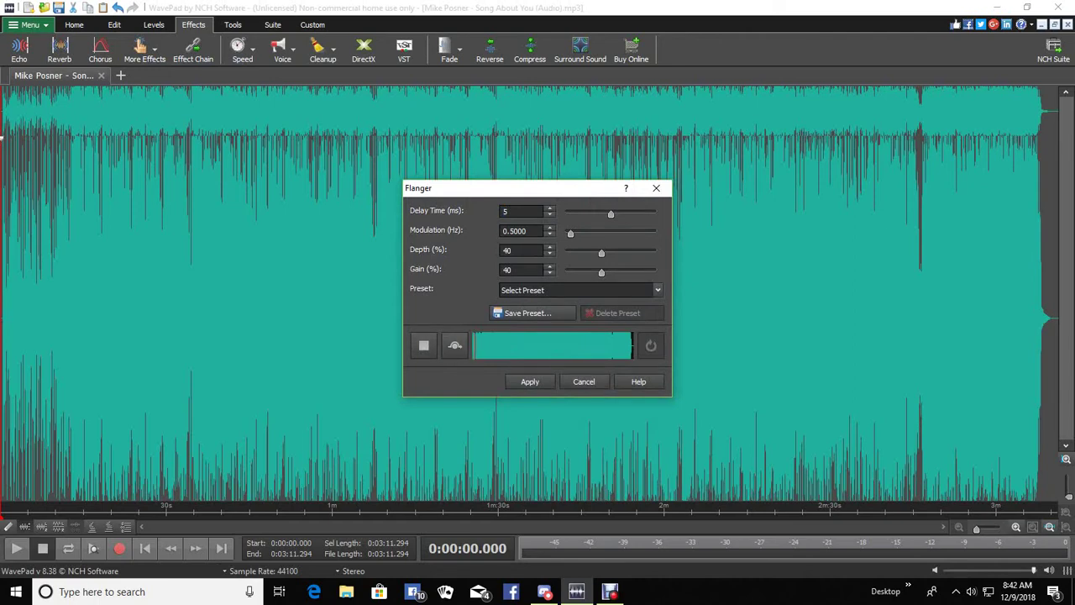
left_click(529, 382)
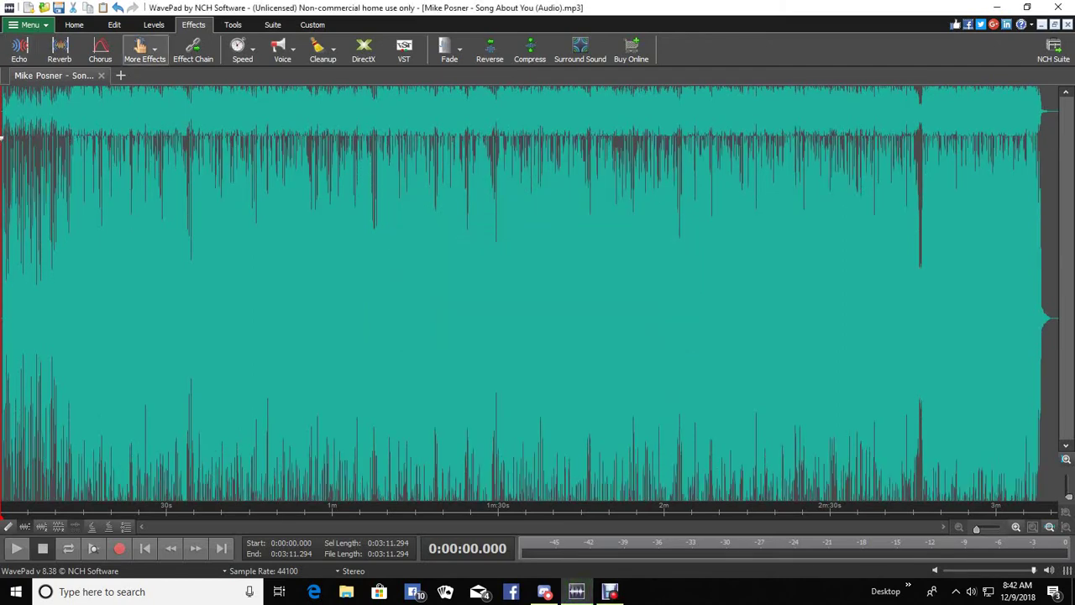
left_click(144, 52)
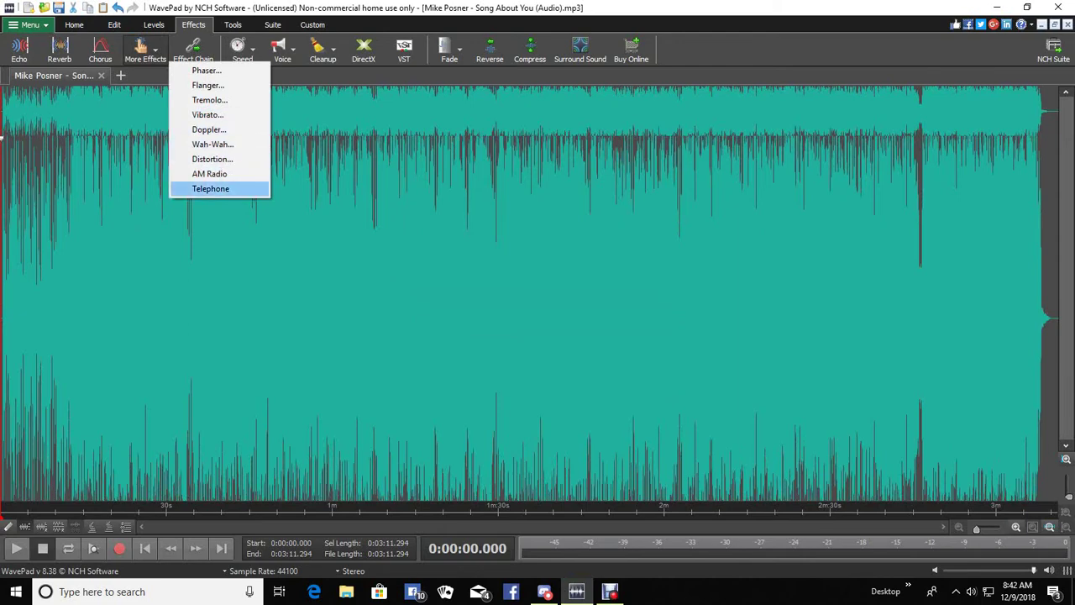
left_click(282, 50)
left_click(282, 51)
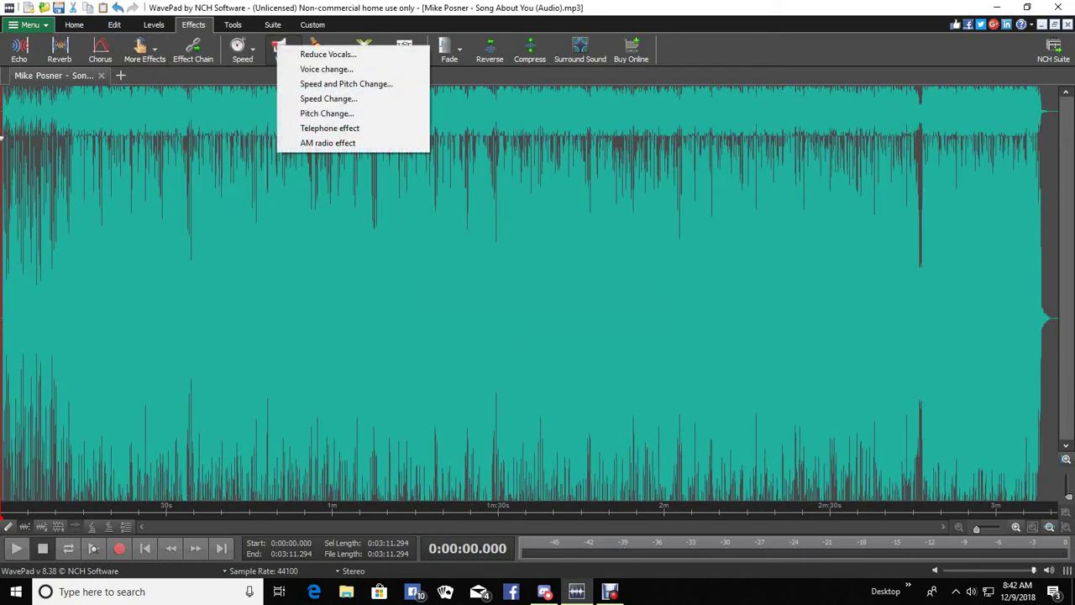
left_click(282, 51)
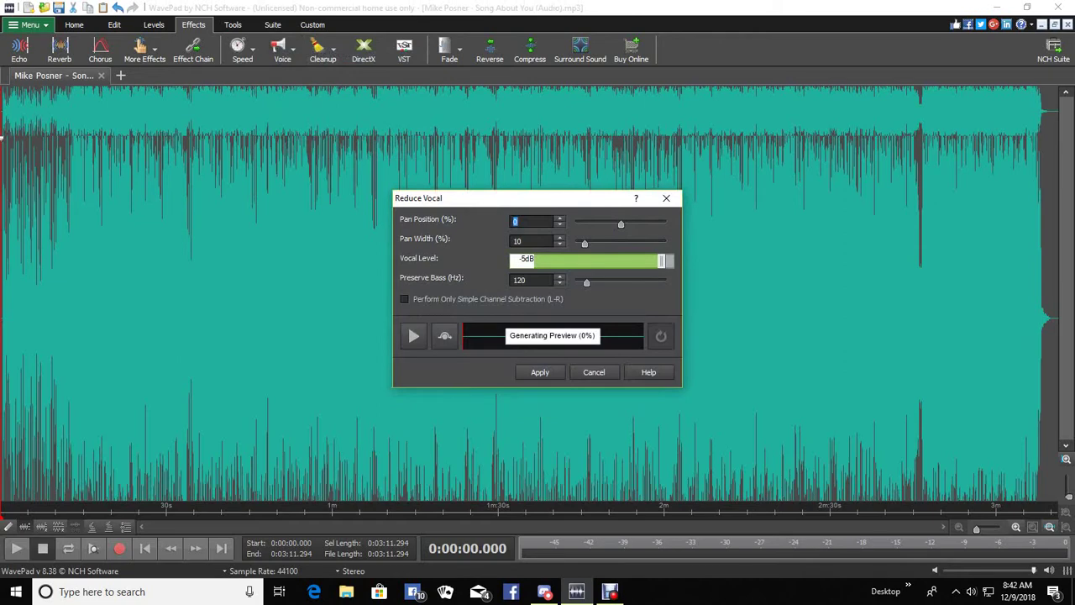
key("Tab")
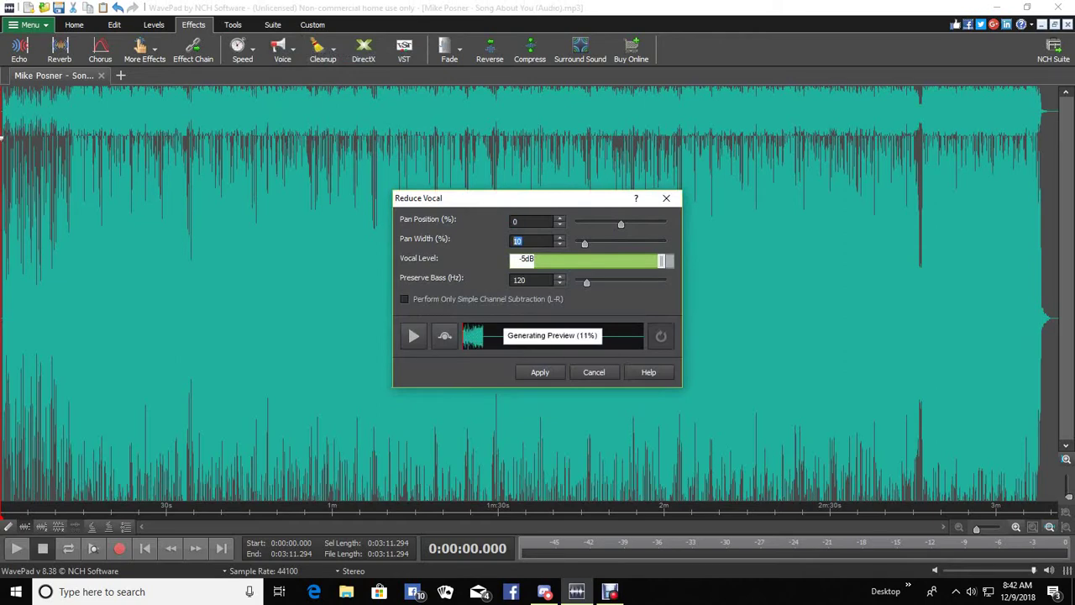
type("50")
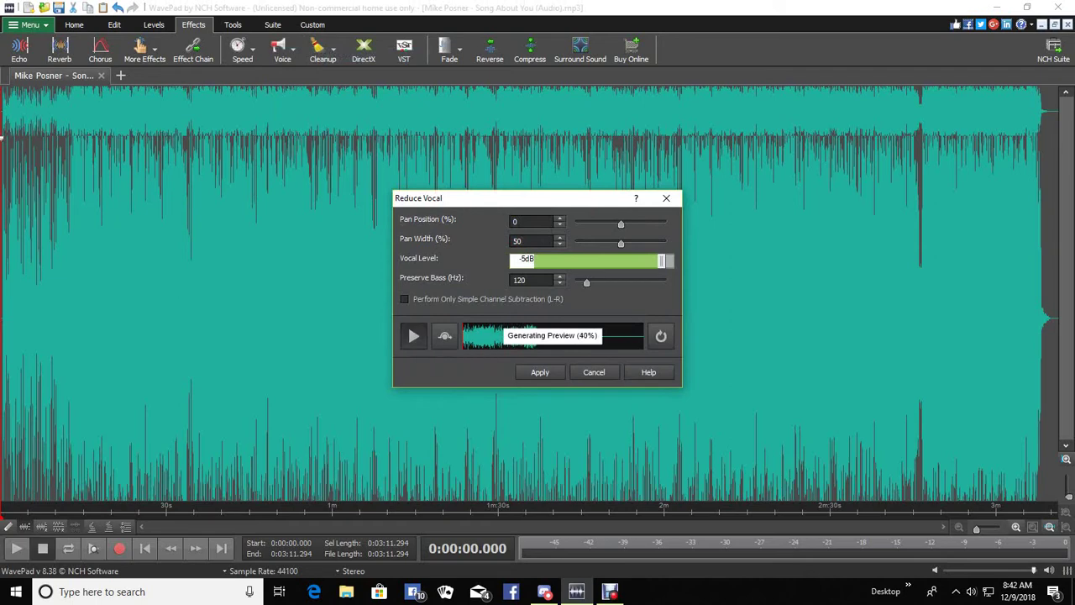
left_click(413, 335)
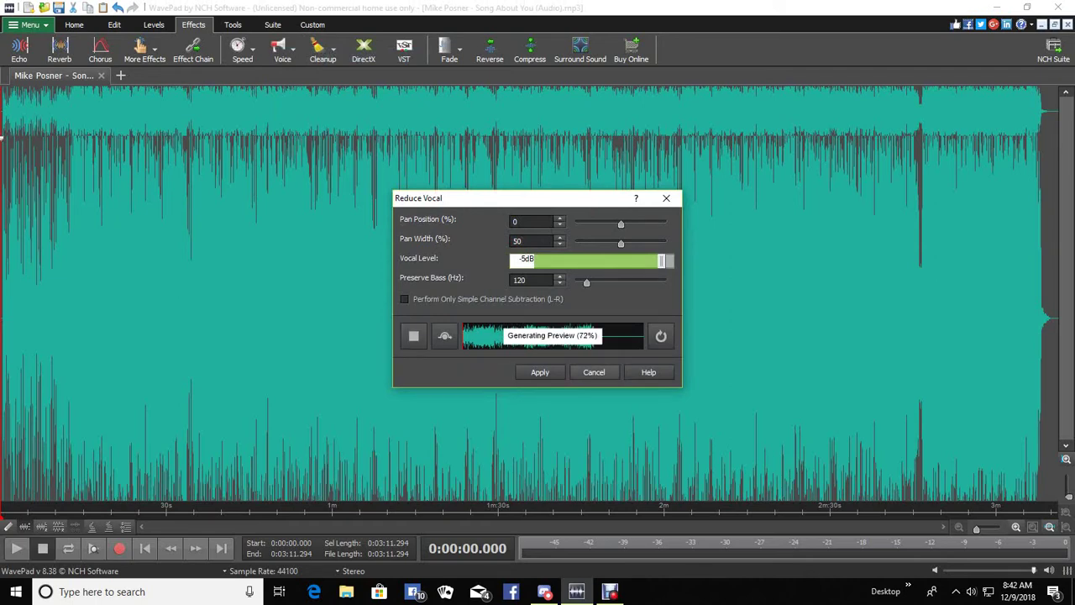
left_click(594, 372)
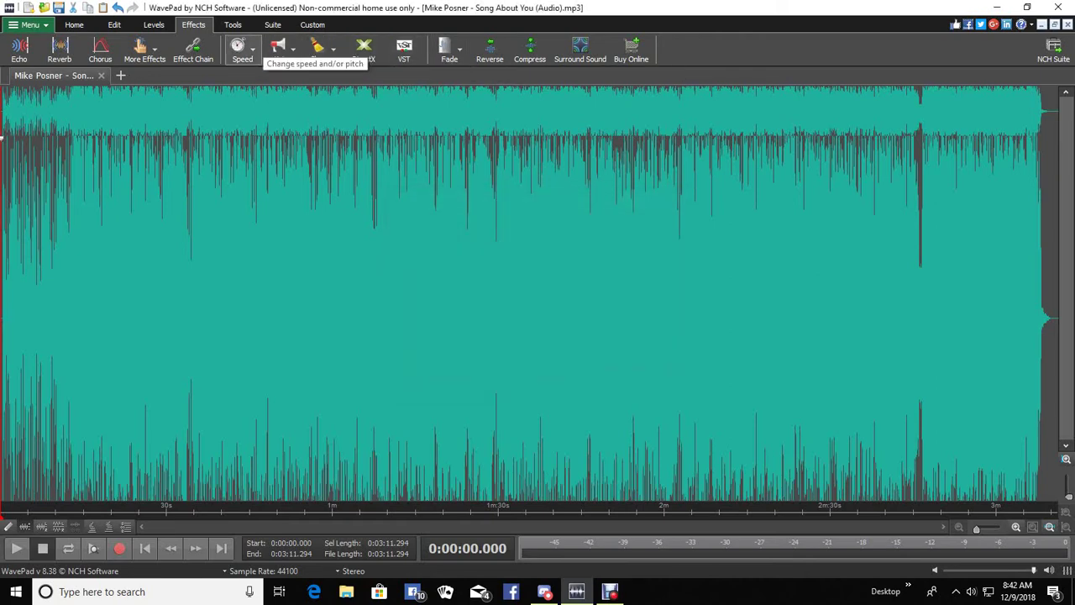
Step: Apply an Echo effect with 100 ms echo time and 20% echo gain to the song, and play the result from the start
left_click(233, 24)
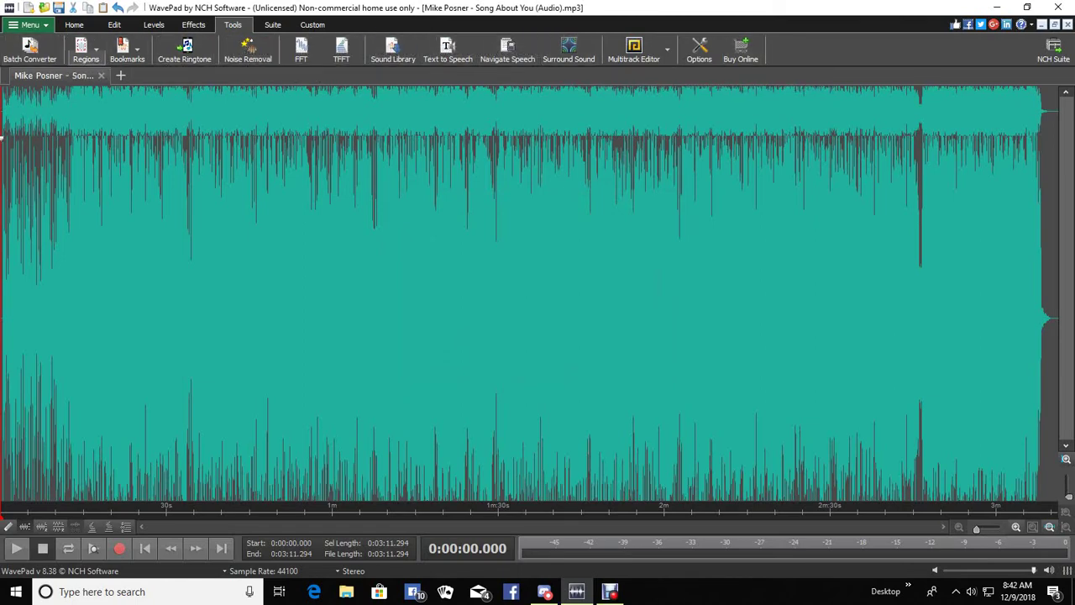
left_click(153, 24)
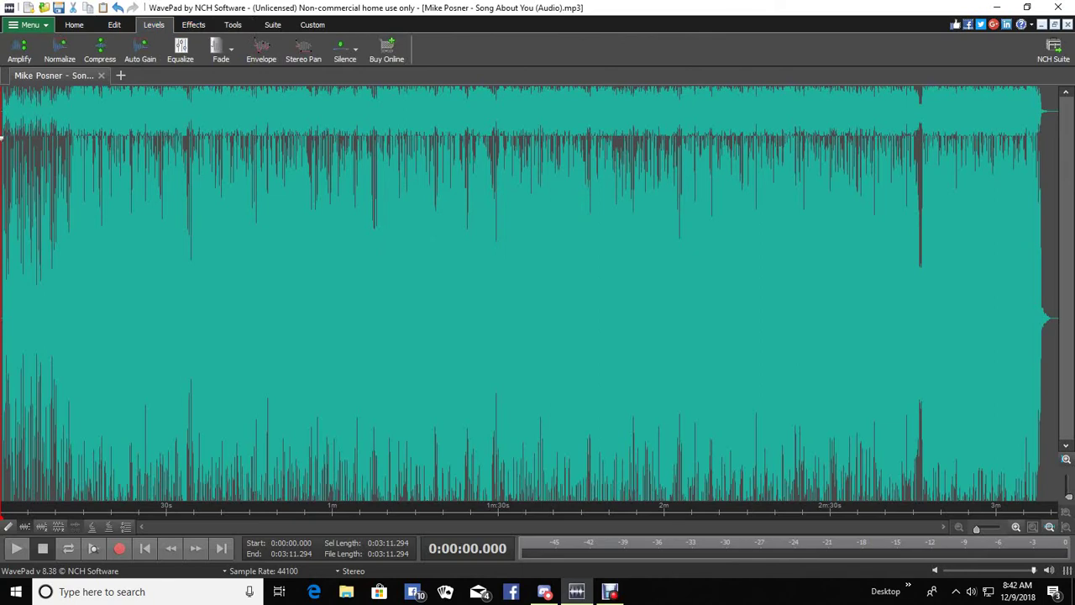
left_click(193, 24)
left_click(19, 49)
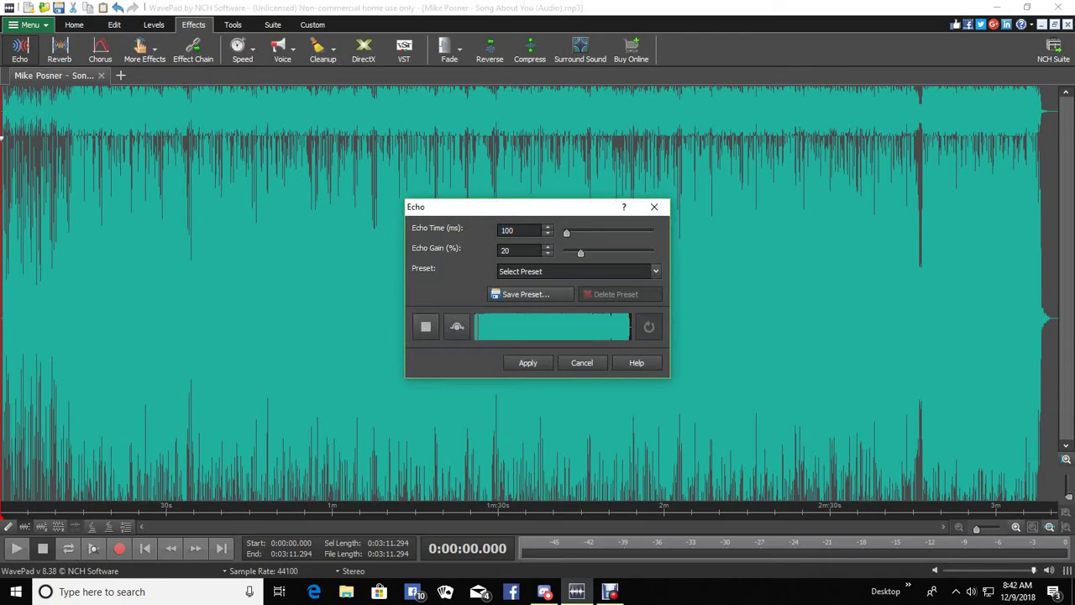
left_click(537, 363)
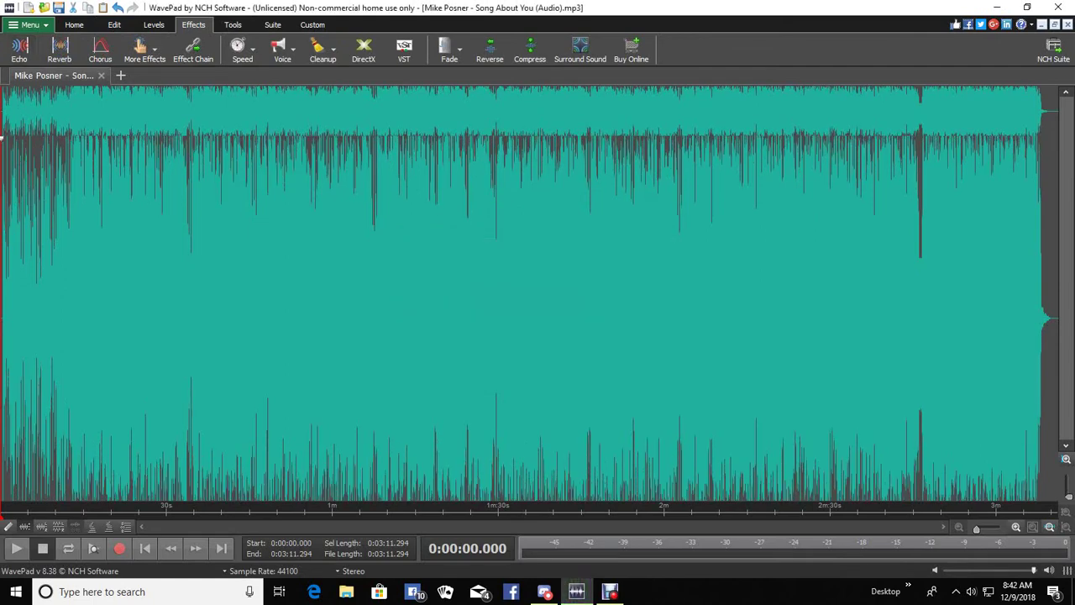
left_click(16, 548)
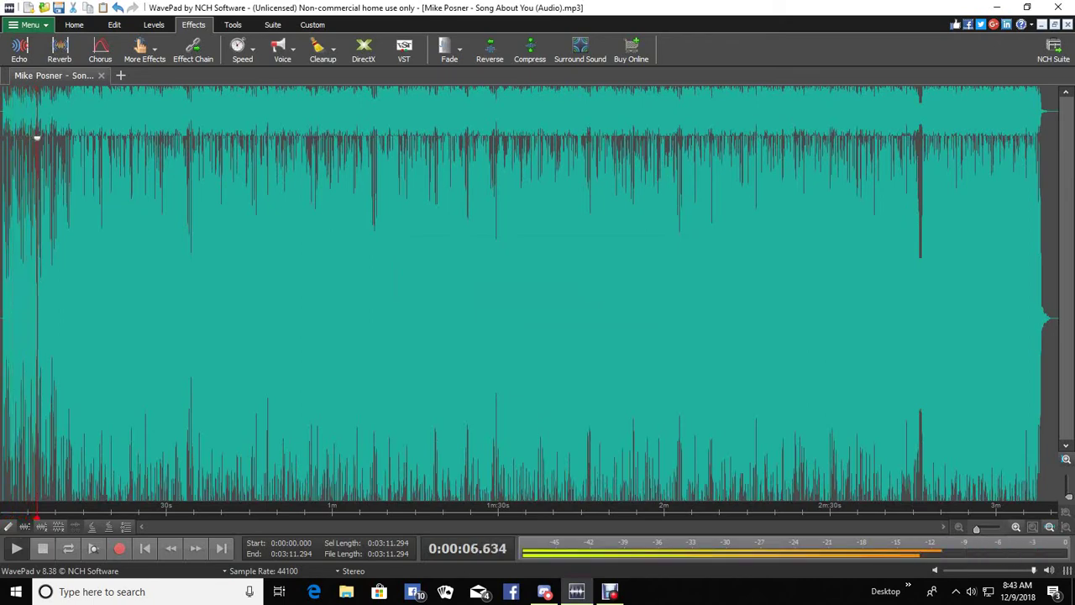
mouse_move(544, 591)
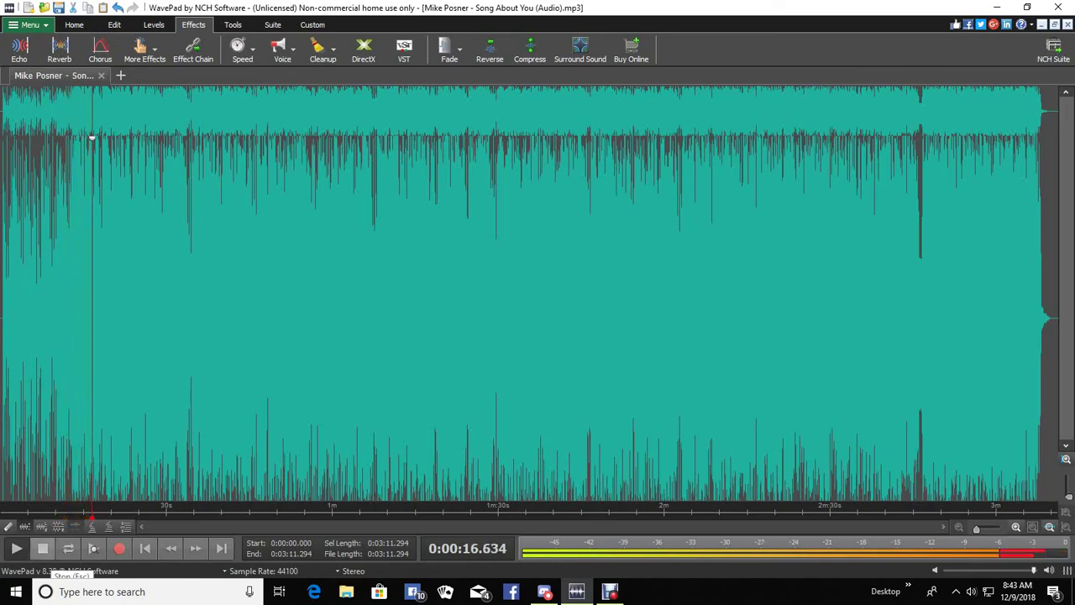
Step: Stop playback, return to the start of the song, and apply a Pitch Change of -2 semitones to the whole track
left_click(43, 547)
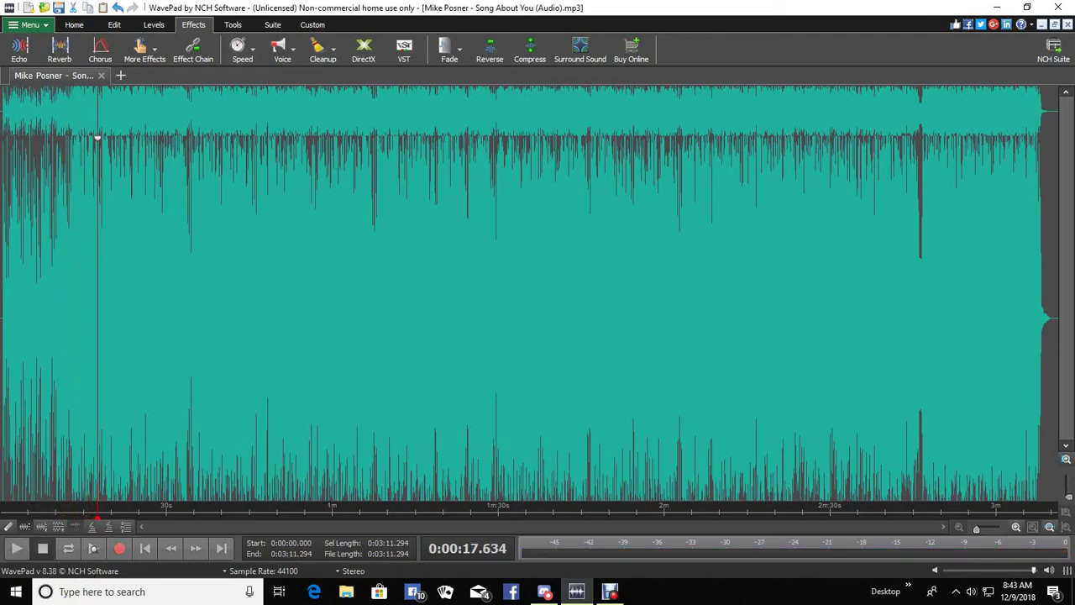
left_click_drag(98, 514, 10, 511)
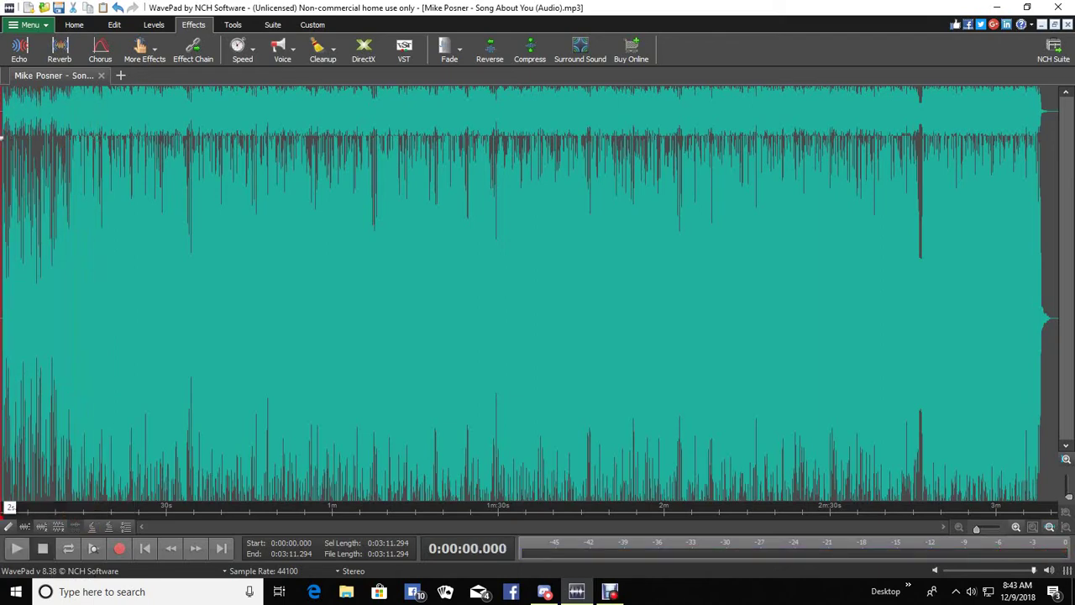
left_click(282, 50)
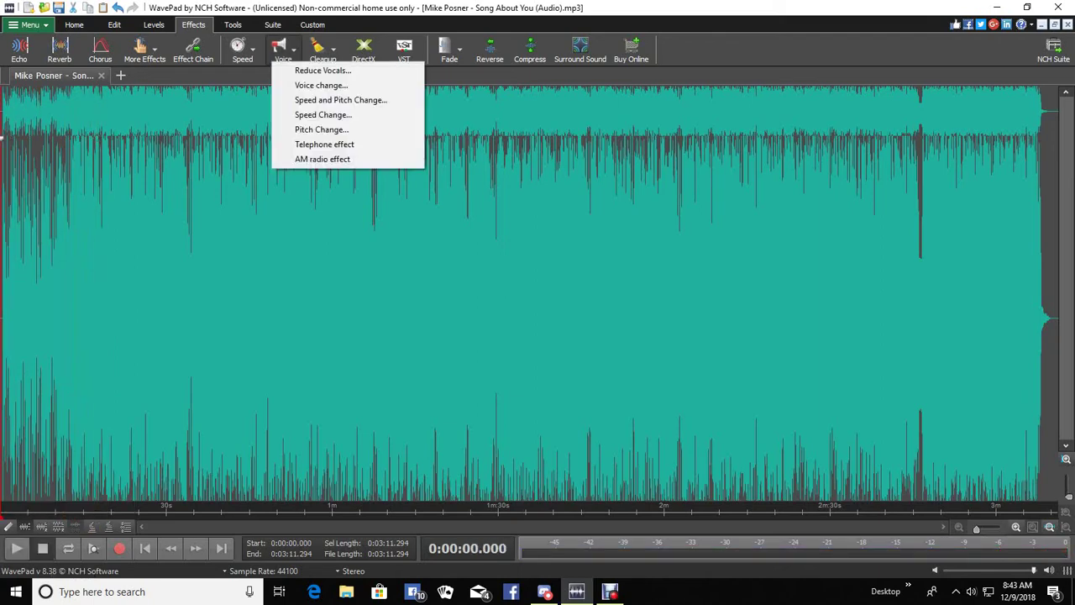
left_click(321, 129)
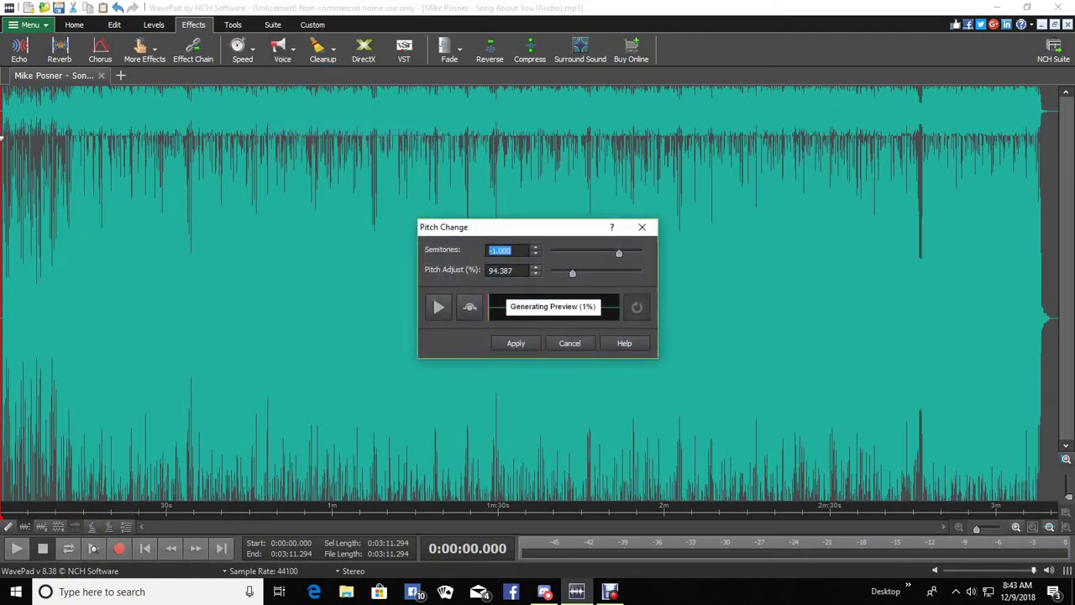
key("BackSpace")
type("-2")
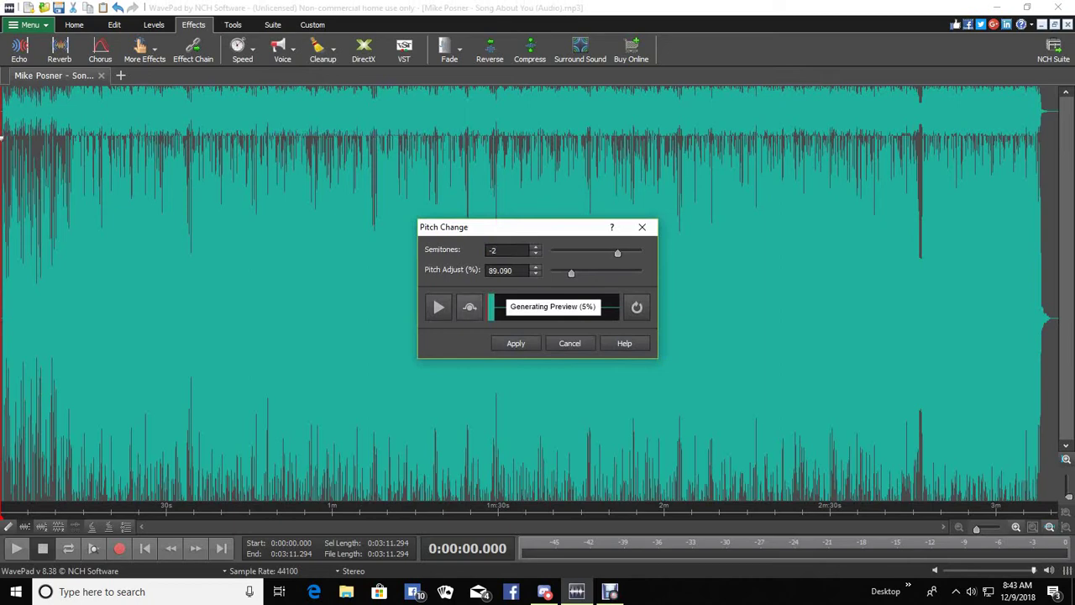
key("Tab")
key("Return")
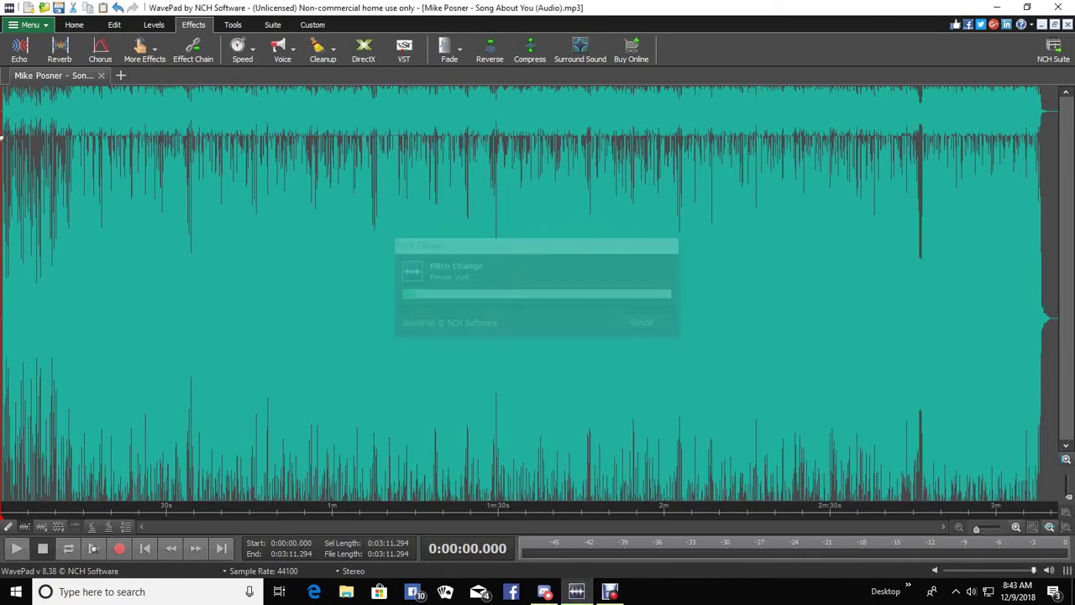
Step: Preview a Voice Change of 5 semitones on the song, and switch the semitones to -5
left_click(283, 52)
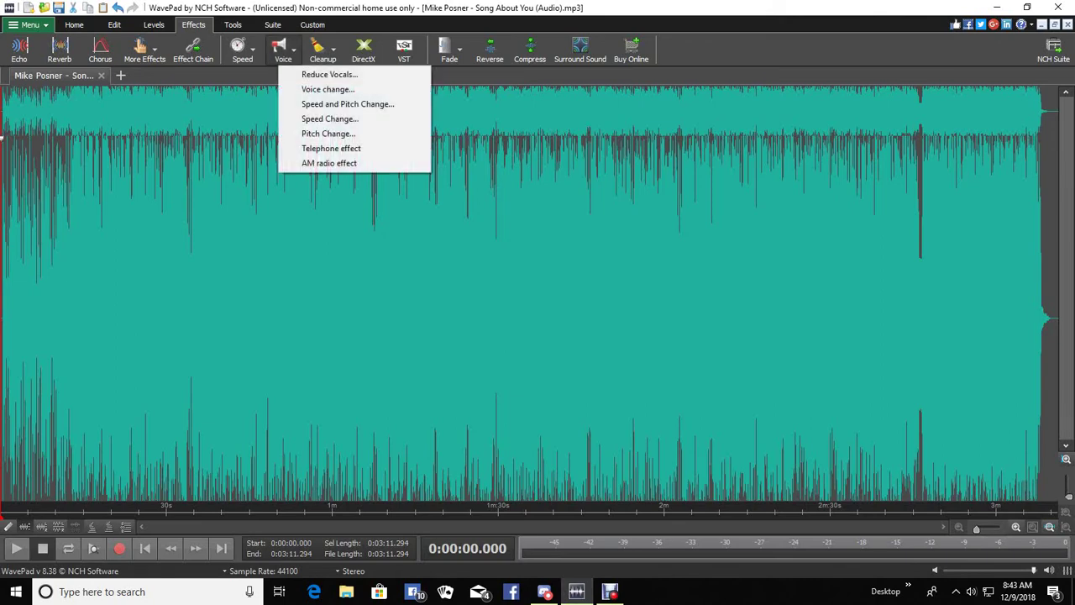
left_click(328, 89)
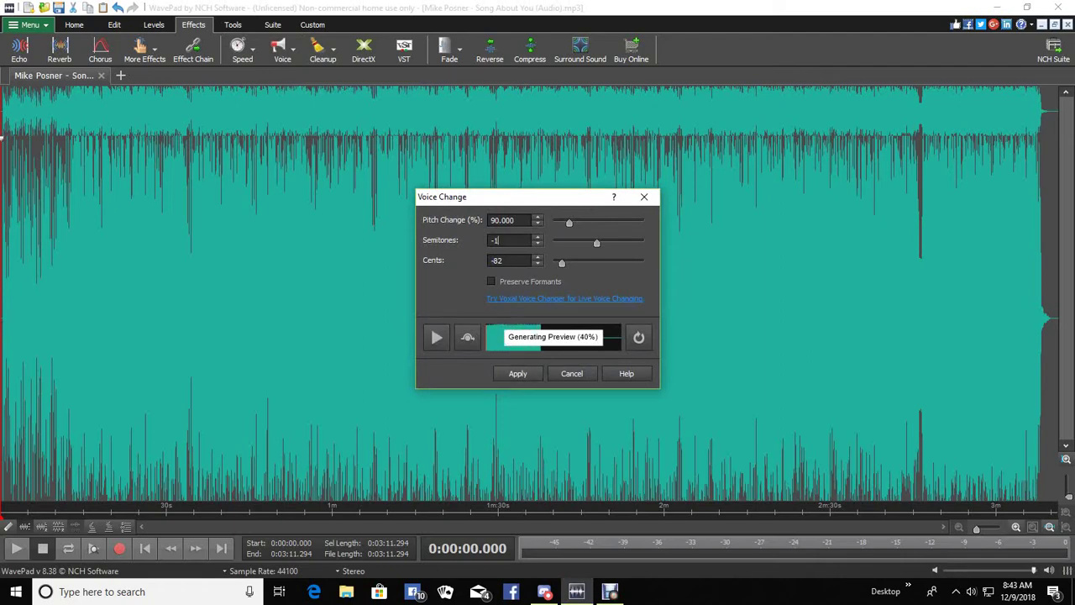
key("BackSpace")
key("BackSpace")
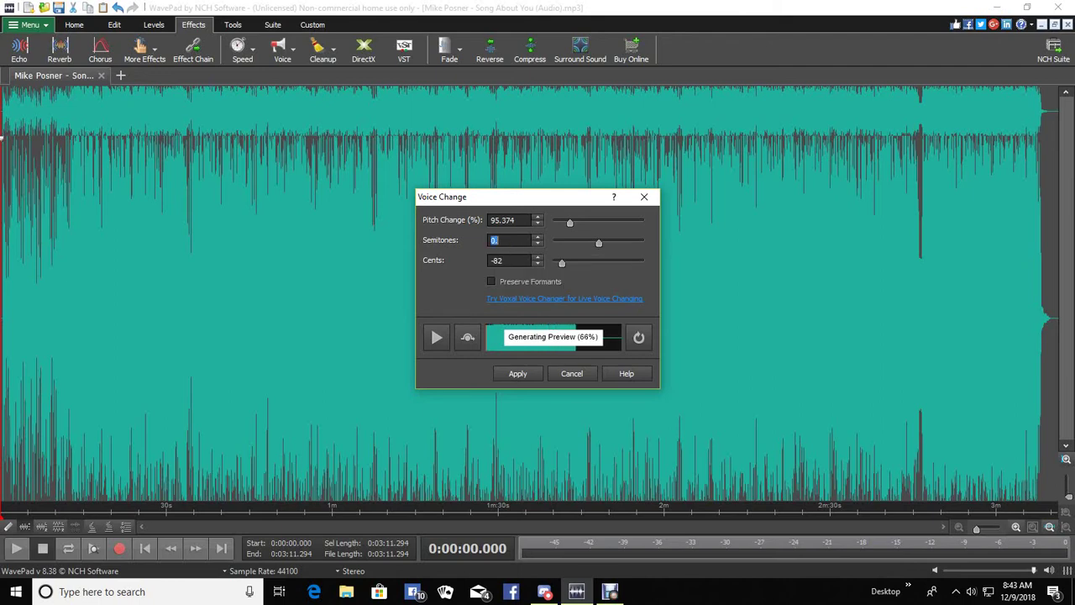
key("minus")
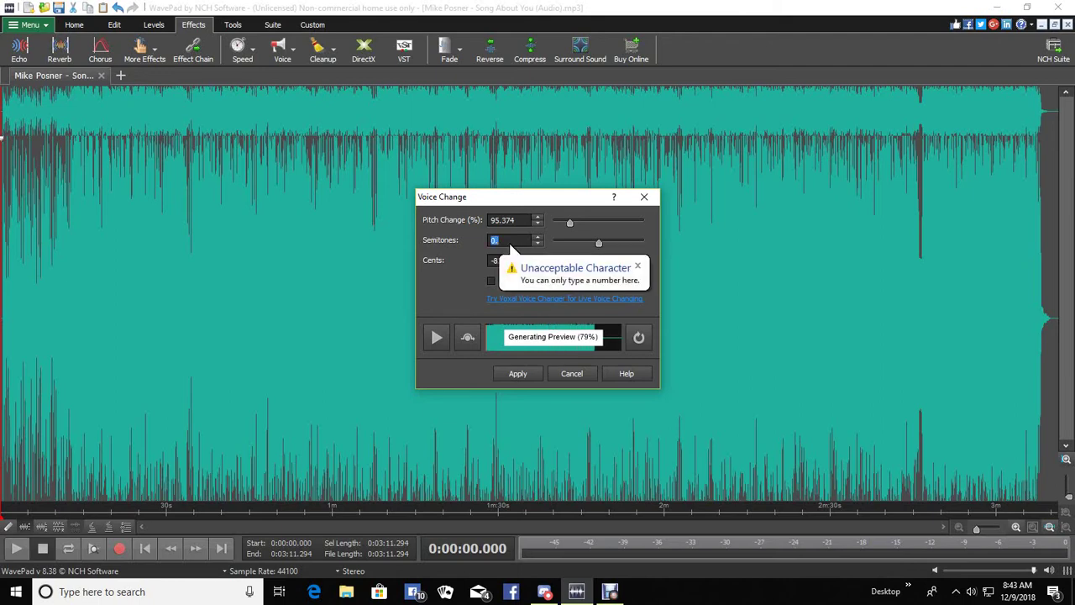
type("6")
key("BackSpace")
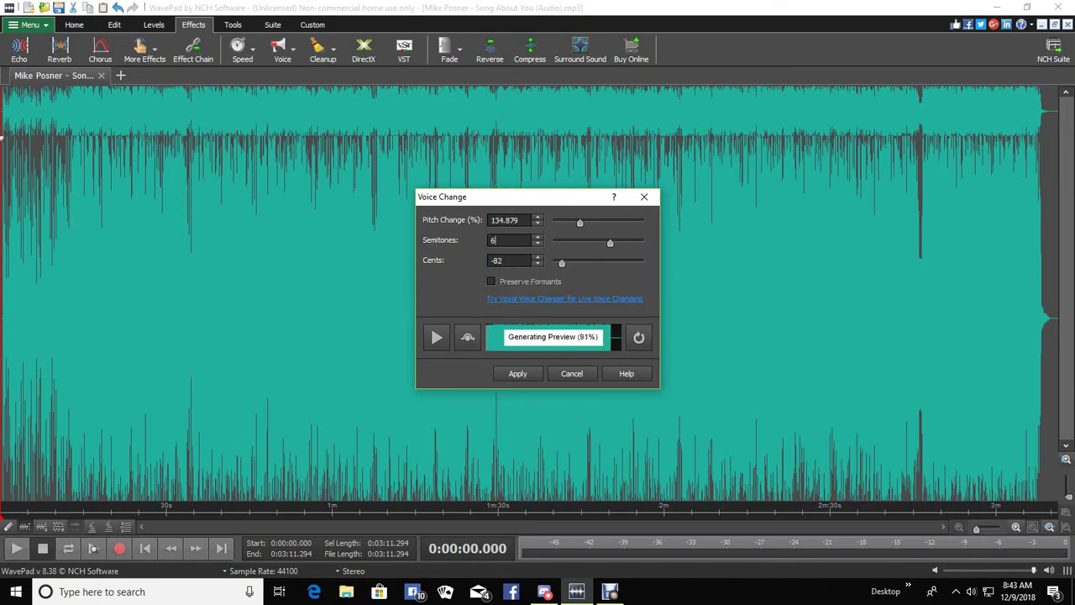
key("minus")
type("5")
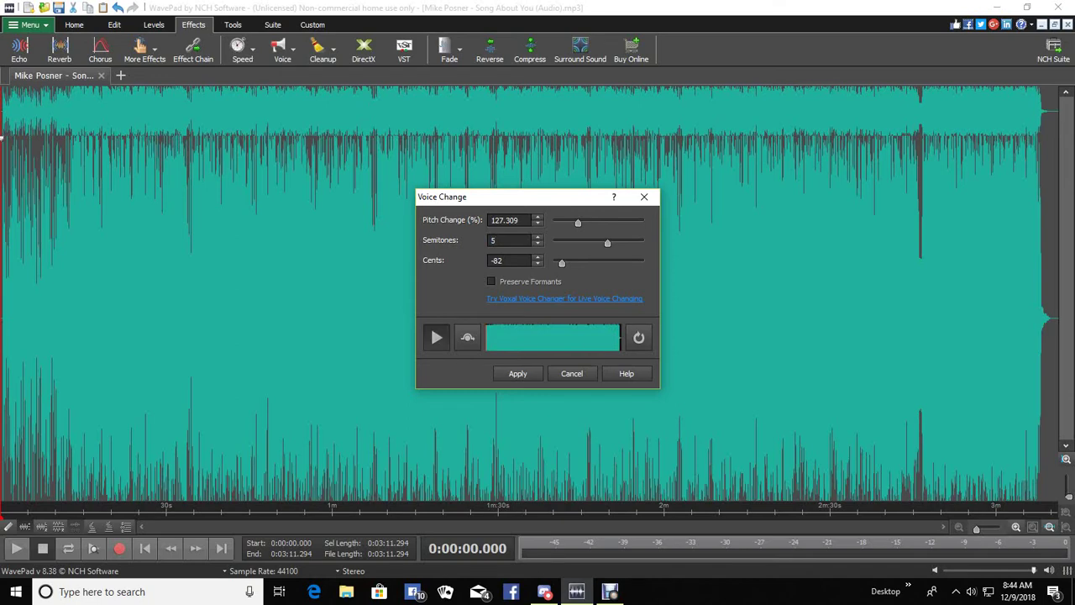
left_click(436, 337)
type("-")
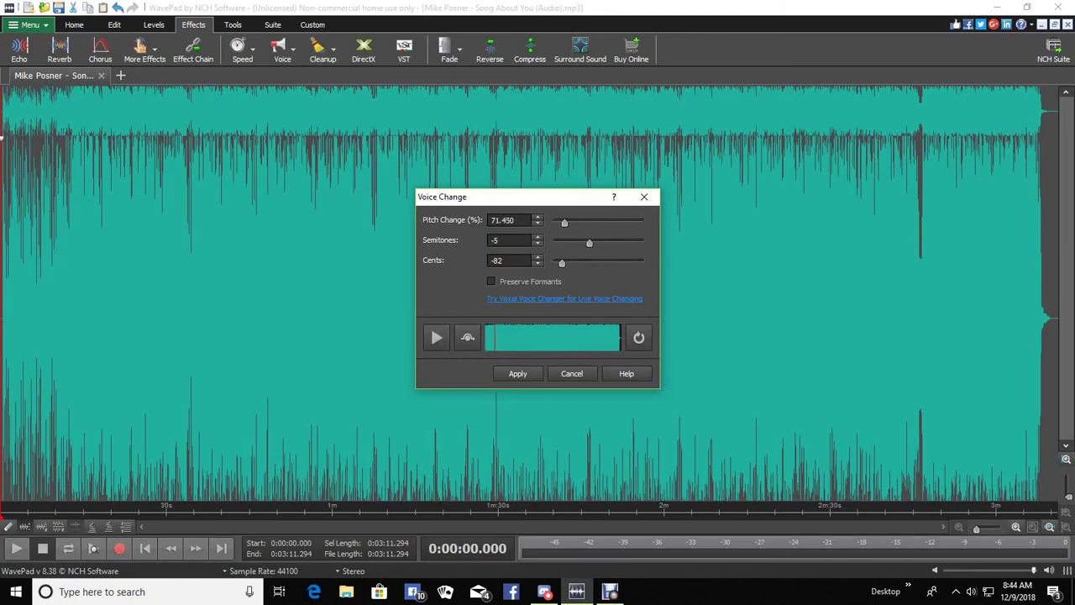
Step: Set the Voice Change semitones to -3 and apply the effect to the whole song
key("BackSpace")
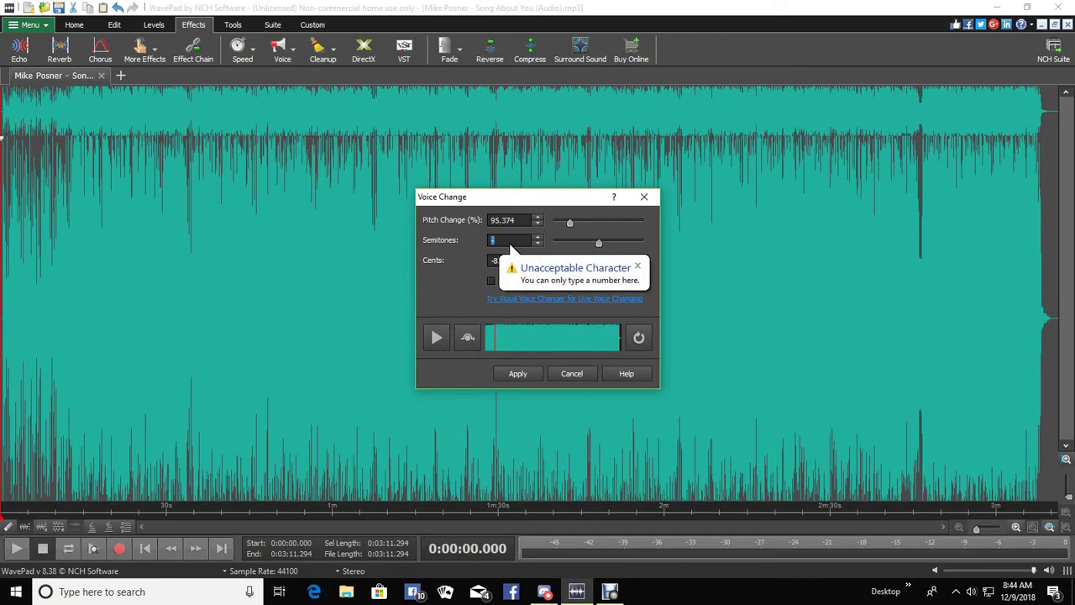
type("3")
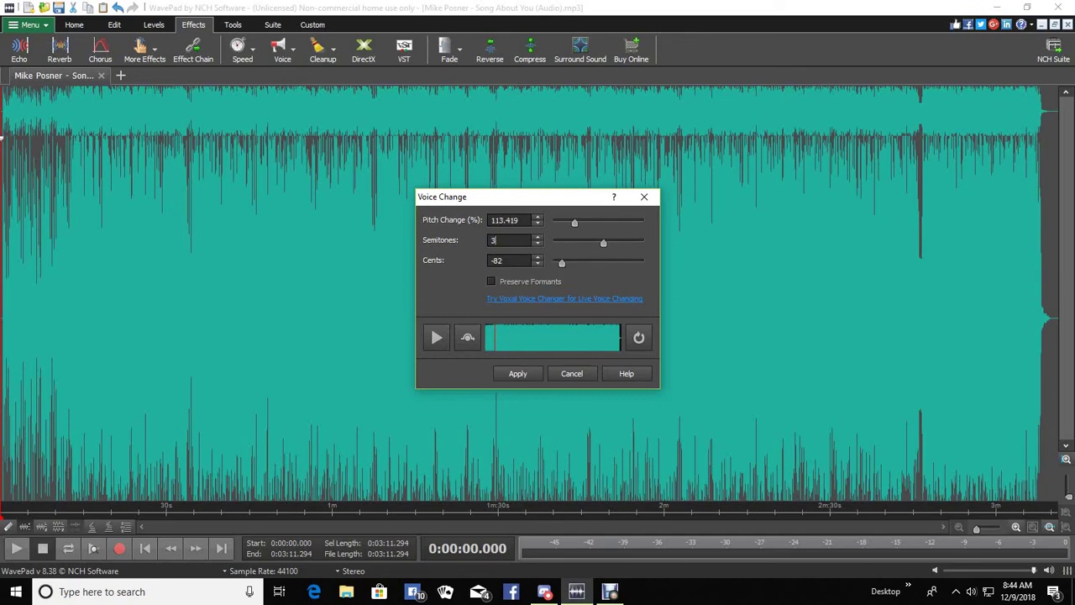
type("-")
key("Return")
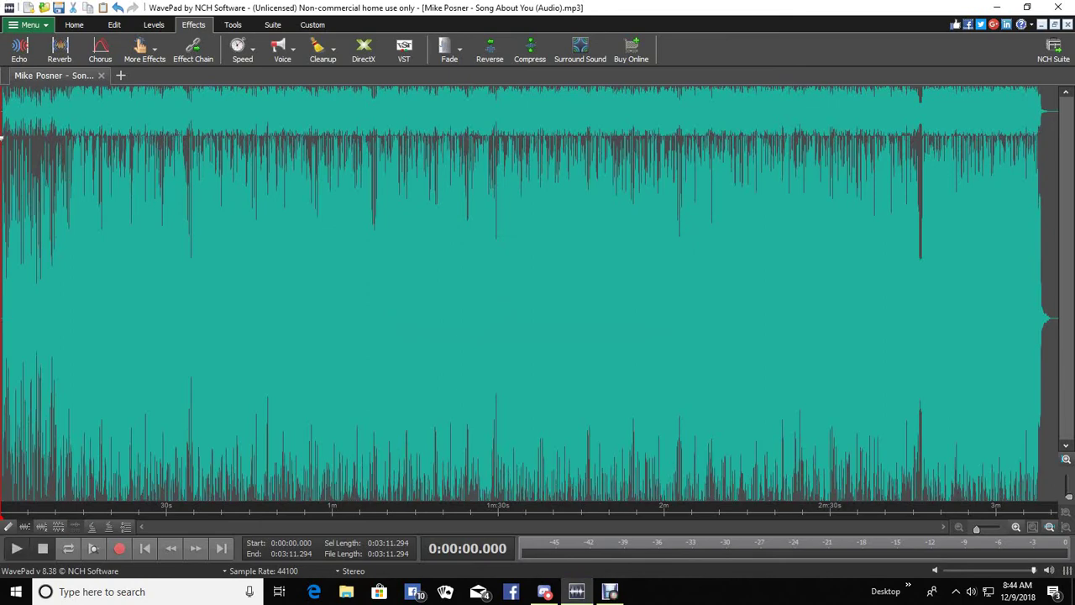
Step: Play the altered song from the start and follow its waveform up close through to the end
left_click(16, 548)
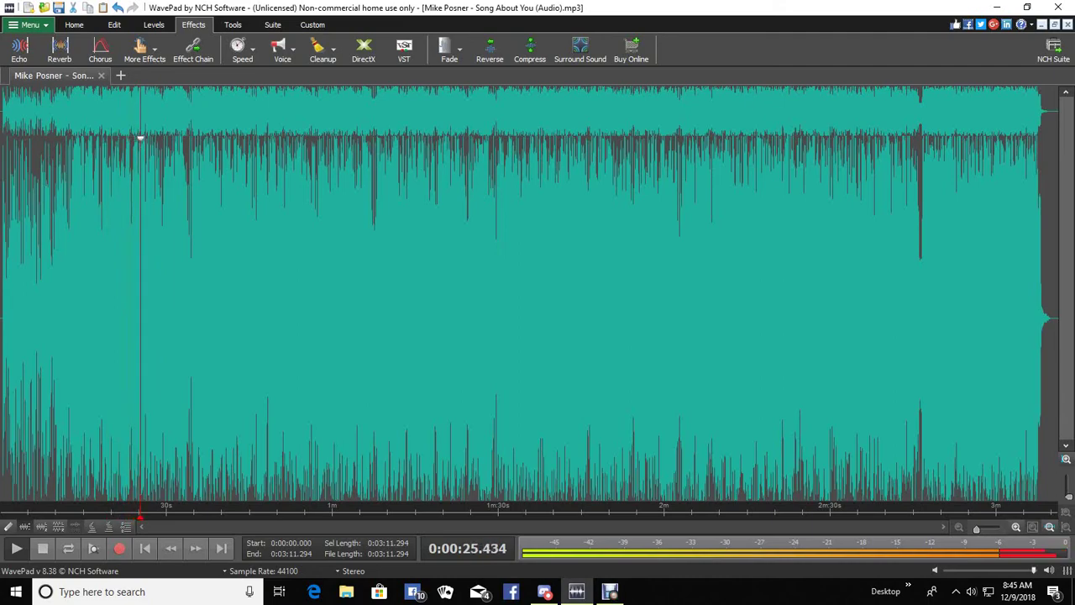
key("ctrl+Up")
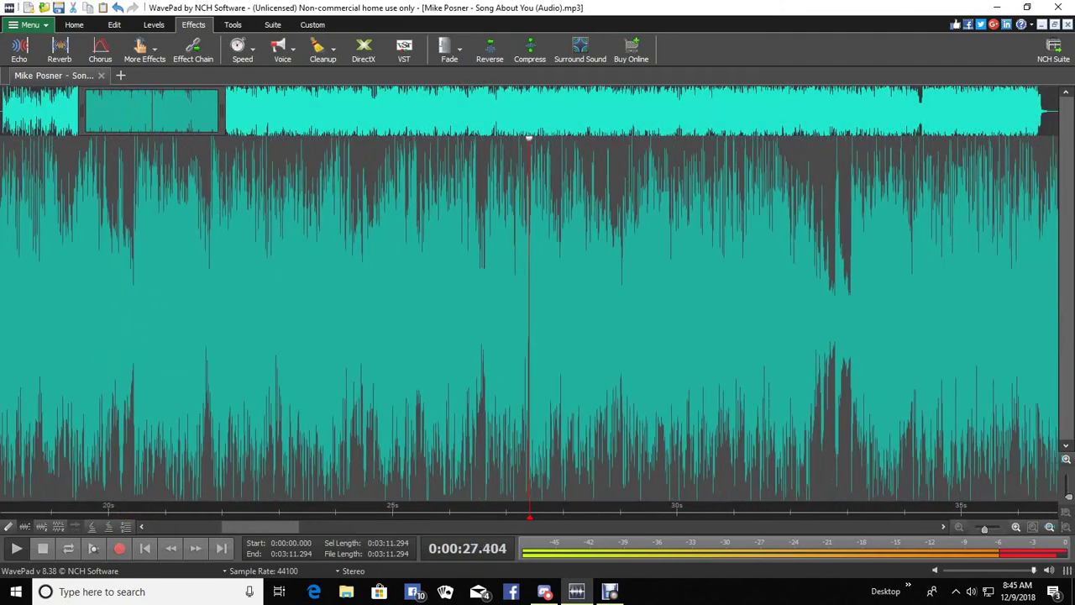
key("ctrl+Up")
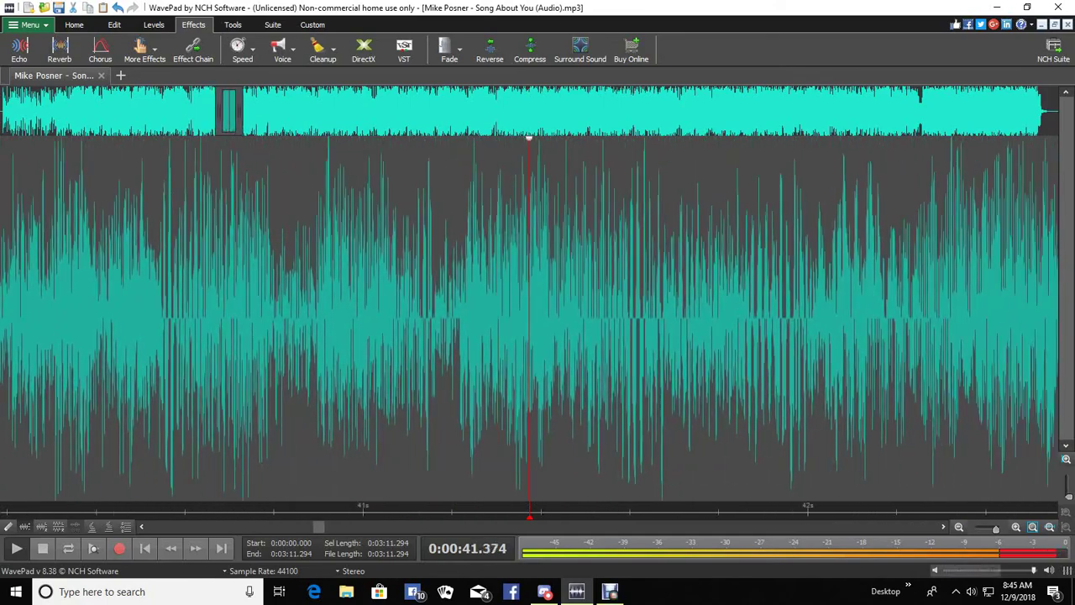
scroll(537, 319, "down", 3)
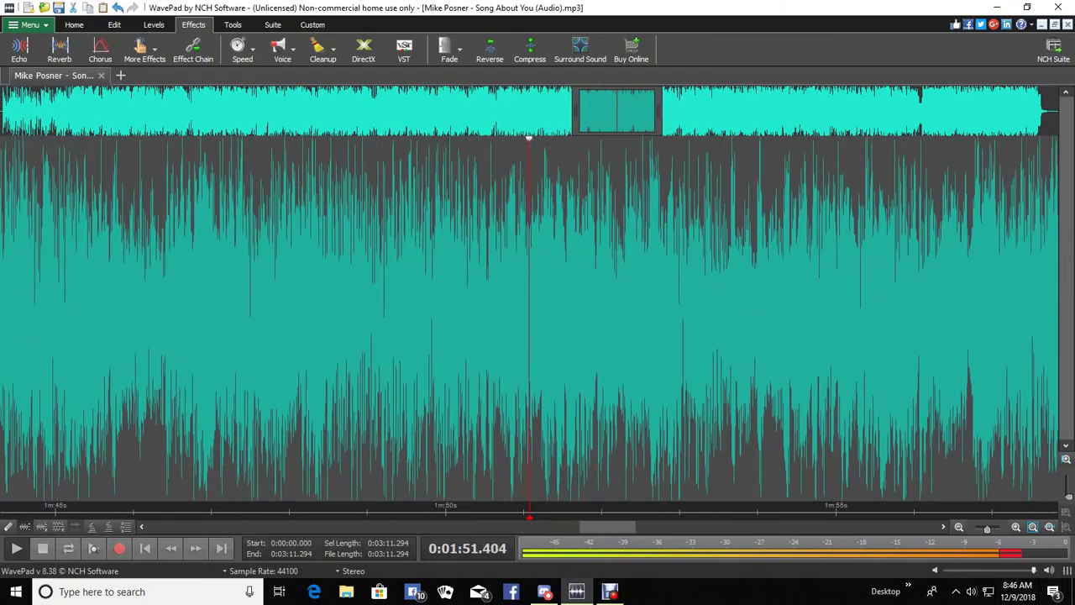
key("ctrl+shift+Down")
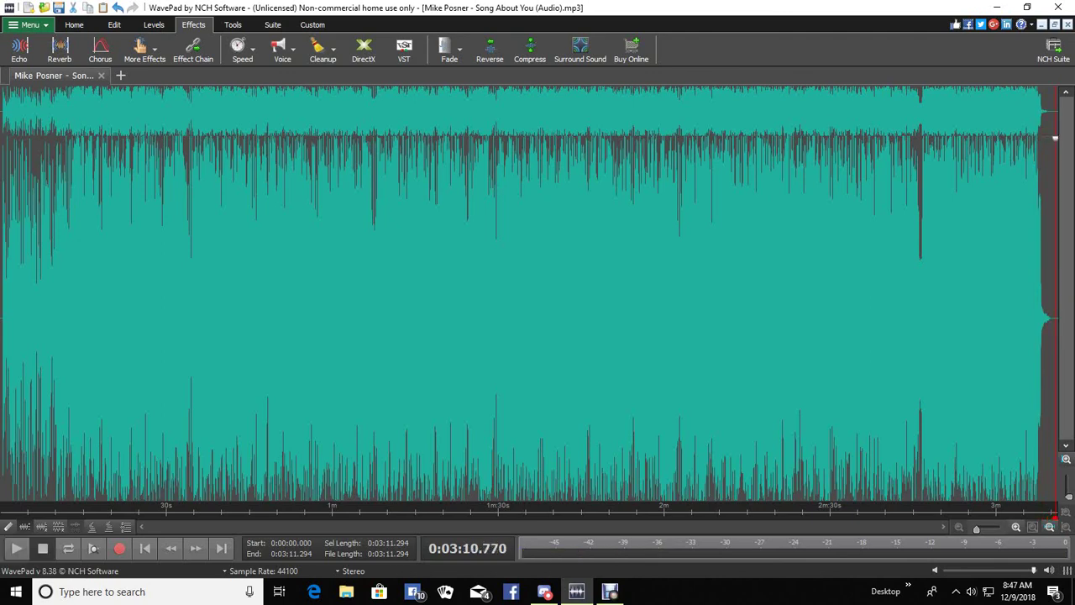
key("ctrl+F10")
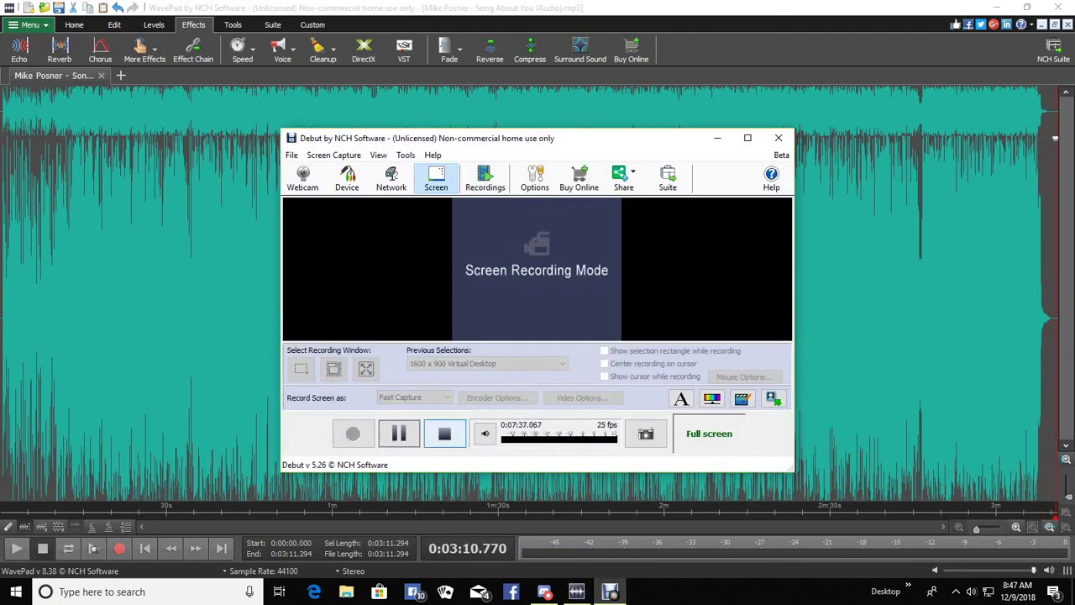